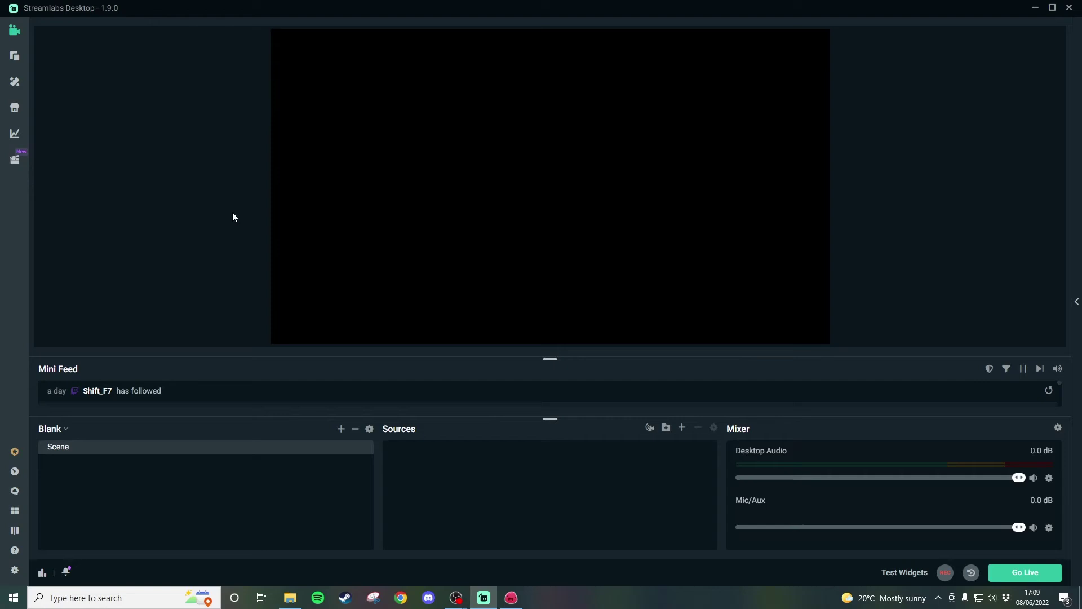
- Drop Overlay 1 from the space overlays folder into the Streamlabs scene preview
{"action": "left_click", "coordinate": [290, 596]}
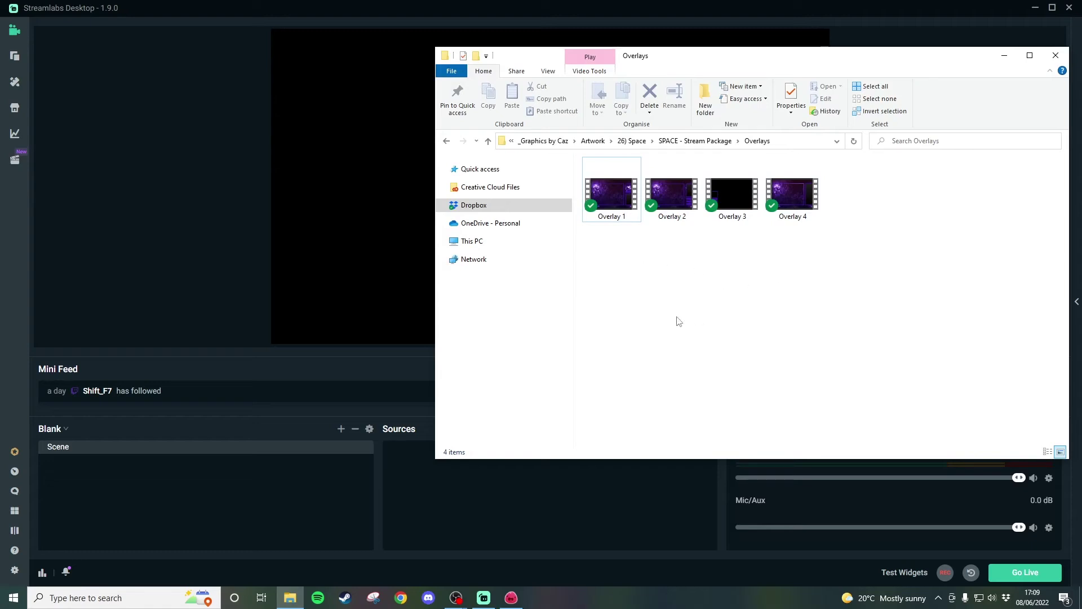
{"action": "left_click_drag", "start_coordinate": [607, 194], "coordinate": [340, 224]}
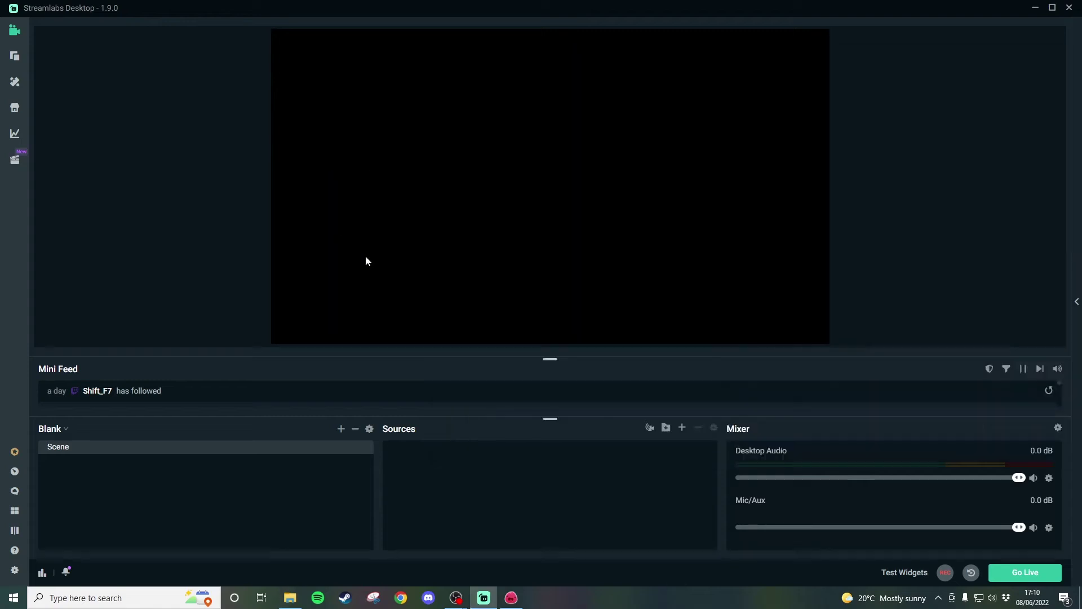
{"action": "left_click", "coordinate": [909, 252]}
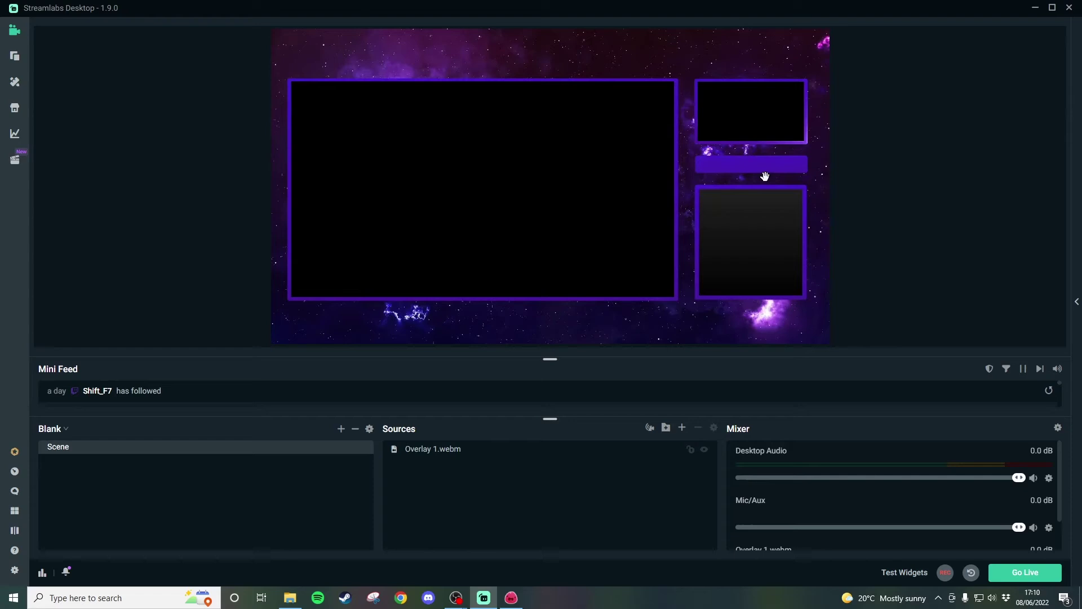
- Add a Video Capture Device webcam source with Resolution/FPS Type set to Custom
{"action": "left_click", "coordinate": [681, 428]}
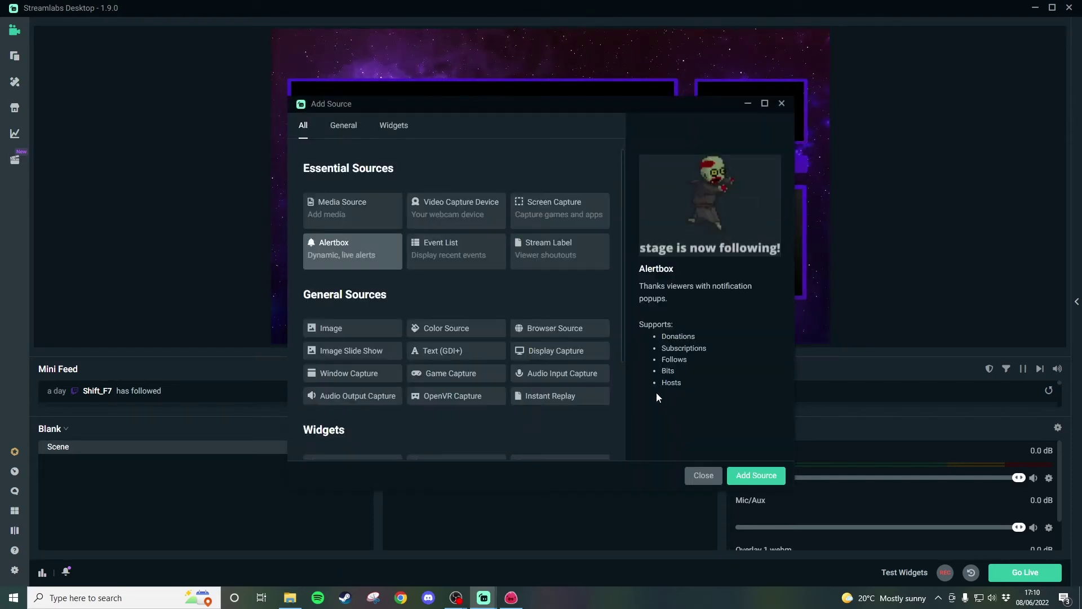
{"action": "left_click", "coordinate": [498, 212]}
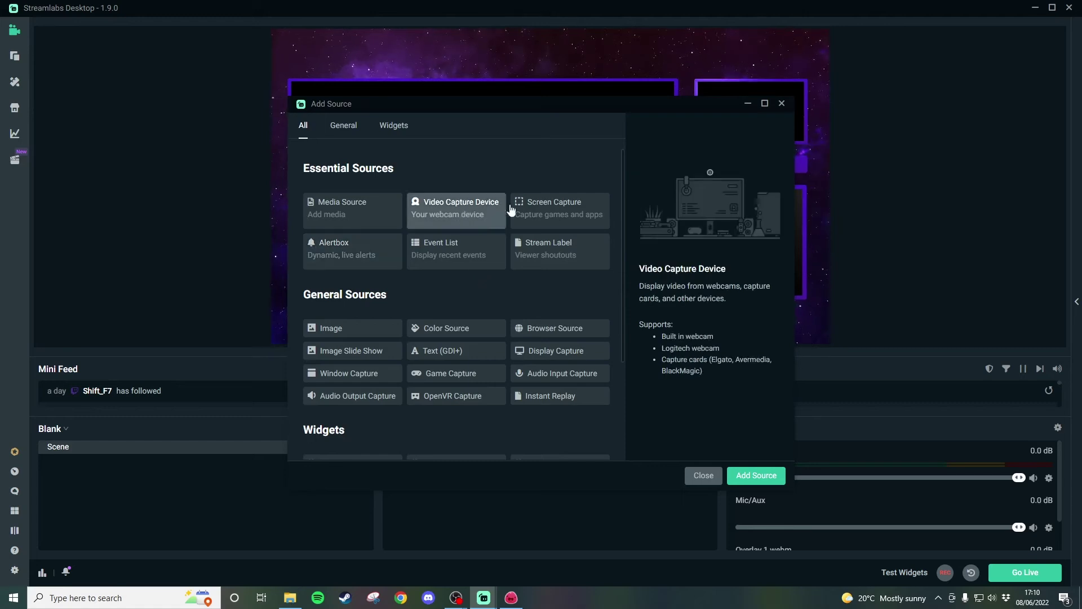
{"action": "left_click", "coordinate": [753, 480]}
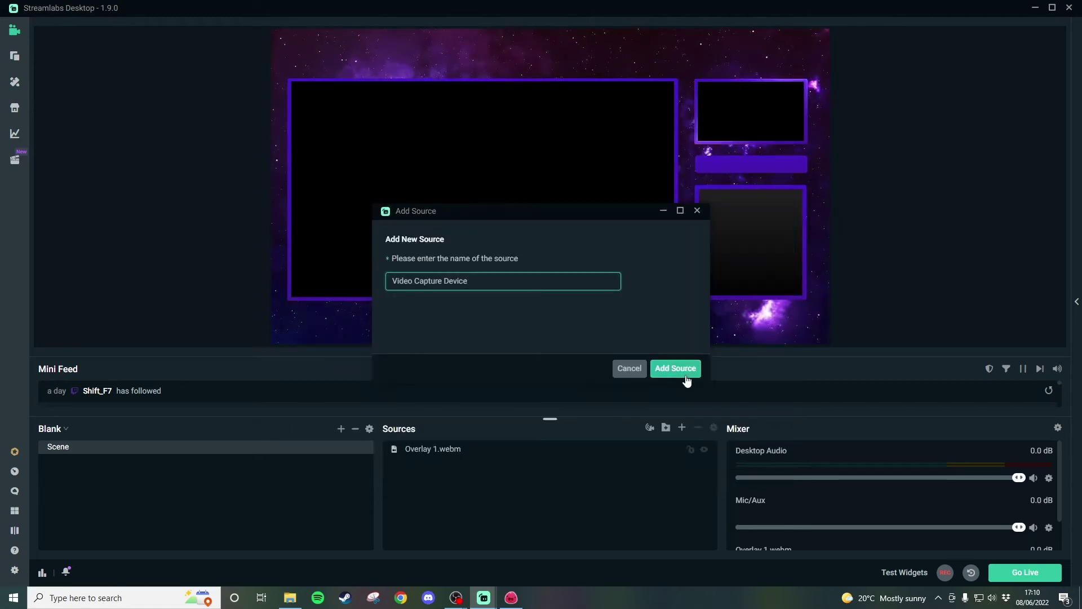
{"action": "left_click", "coordinate": [673, 369]}
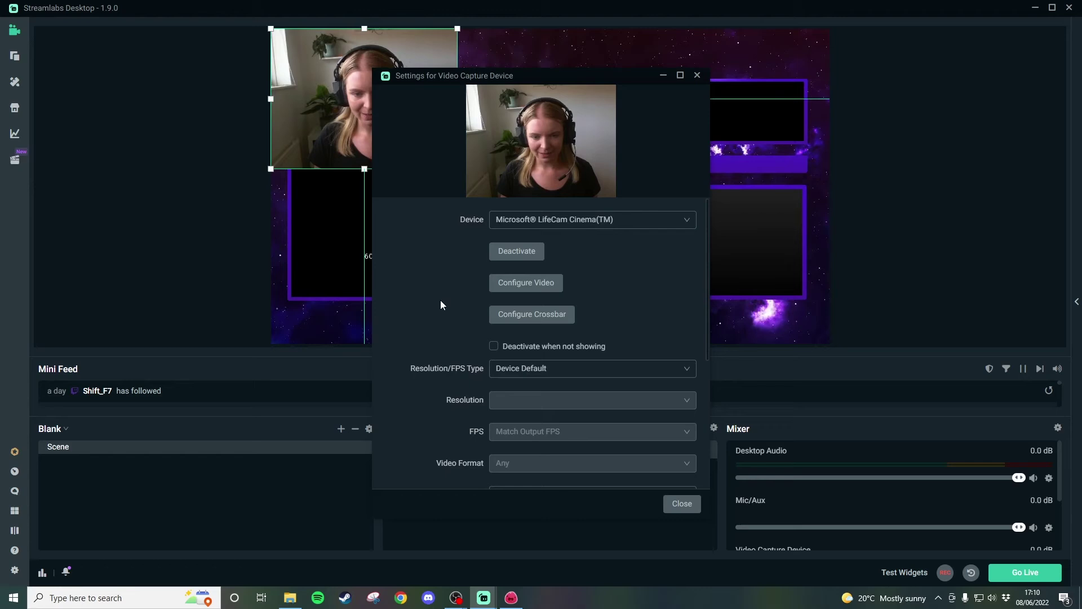
{"action": "scroll", "coordinate": [442, 302], "scroll_direction": "down", "scroll_amount": 1}
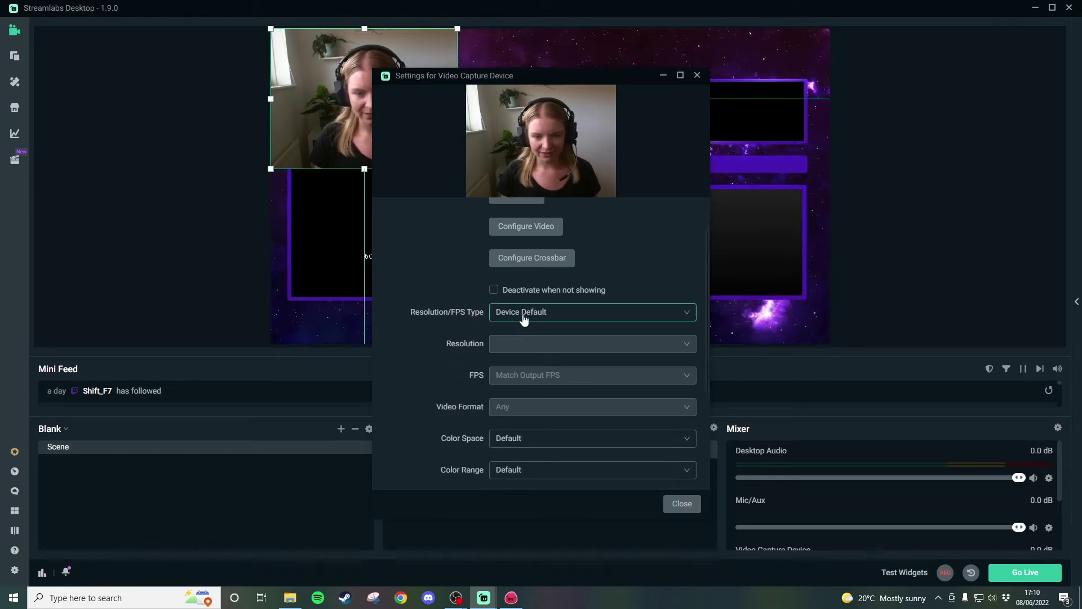
{"action": "left_click", "coordinate": [524, 319]}
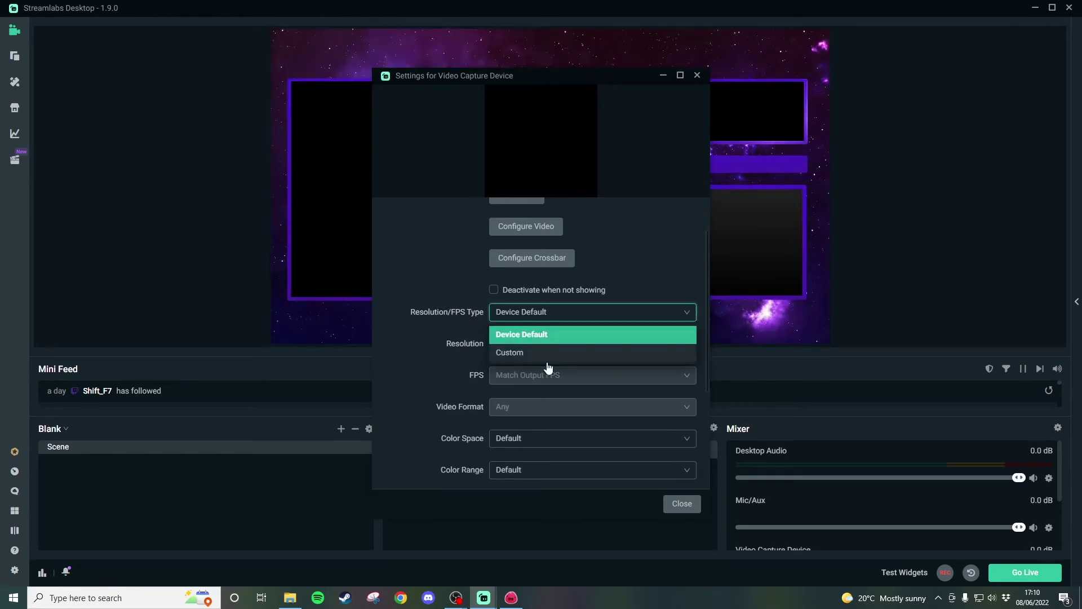
{"action": "left_click", "coordinate": [524, 354]}
{"action": "left_click", "coordinate": [682, 505]}
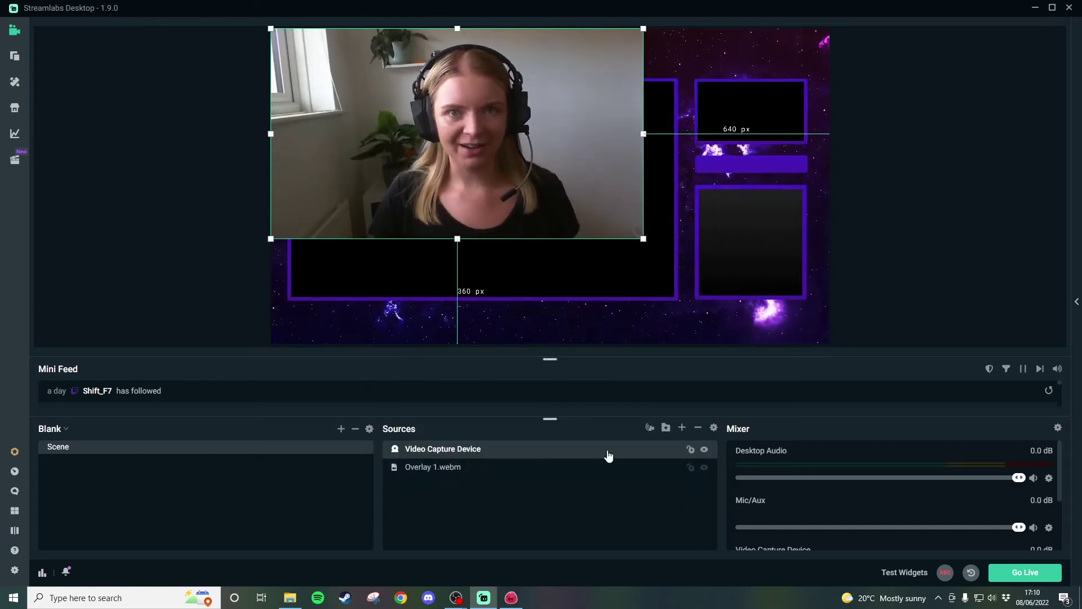
- Fit the webcam into the top-right camera frame, layer it below Overlay 1.webm, and lock it
{"action": "mouse_move", "coordinate": [473, 165]}
{"action": "left_mouse_down"}
{"action": "mouse_move", "coordinate": [490, 186]}
{"action": "mouse_move", "coordinate": [560, 210]}
{"action": "mouse_move", "coordinate": [669, 221]}
{"action": "left_mouse_up"}
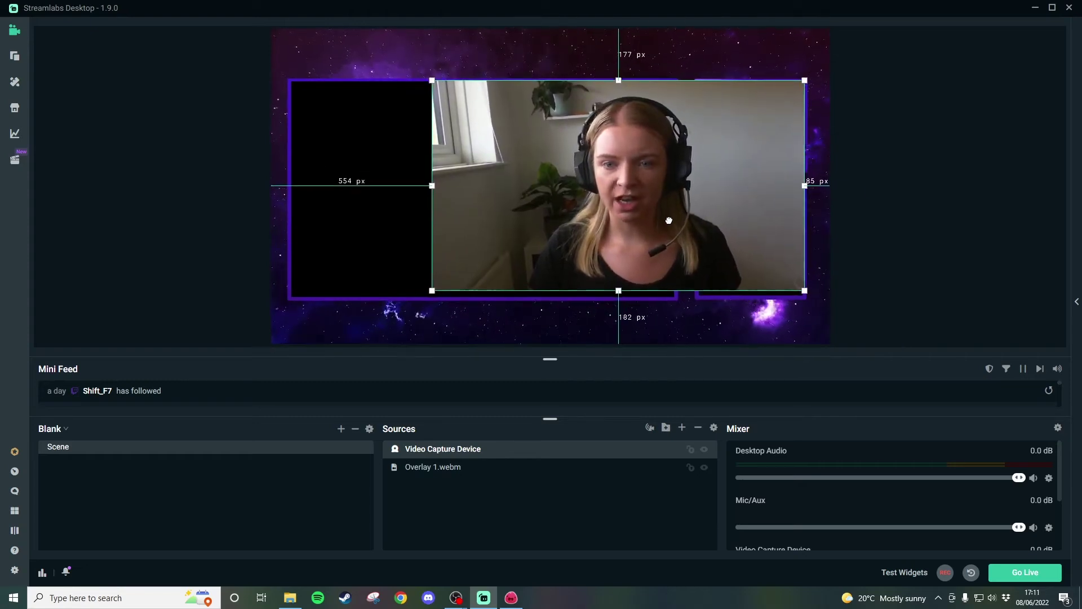
{"action": "mouse_move", "coordinate": [433, 291]}
{"action": "left_mouse_down"}
{"action": "mouse_move", "coordinate": [722, 137]}
{"action": "mouse_move", "coordinate": [712, 141]}
{"action": "left_mouse_up"}
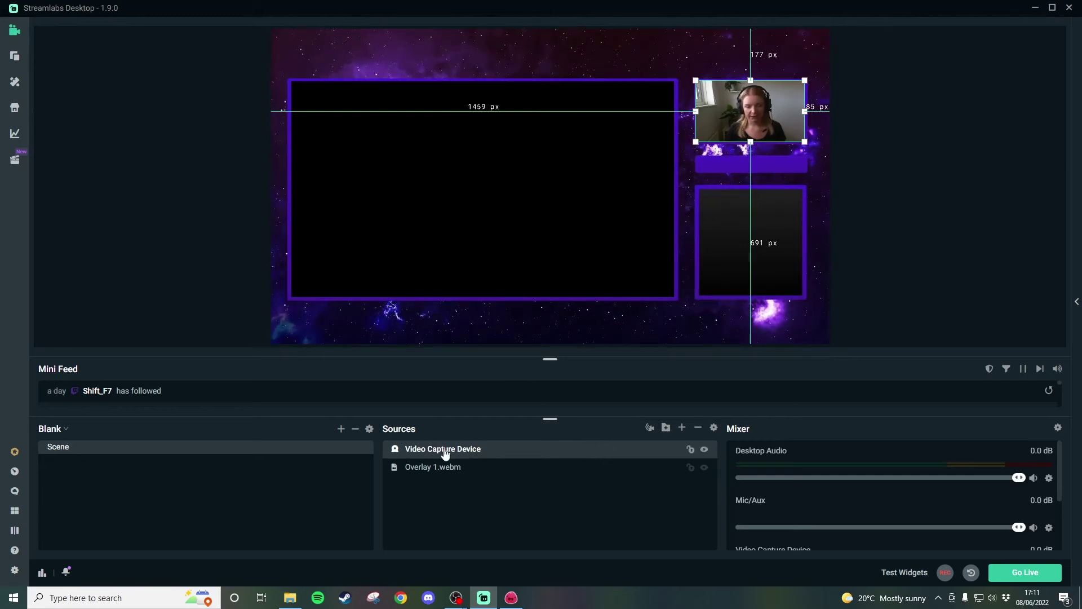
{"action": "left_click_drag", "start_coordinate": [449, 453], "coordinate": [447, 478]}
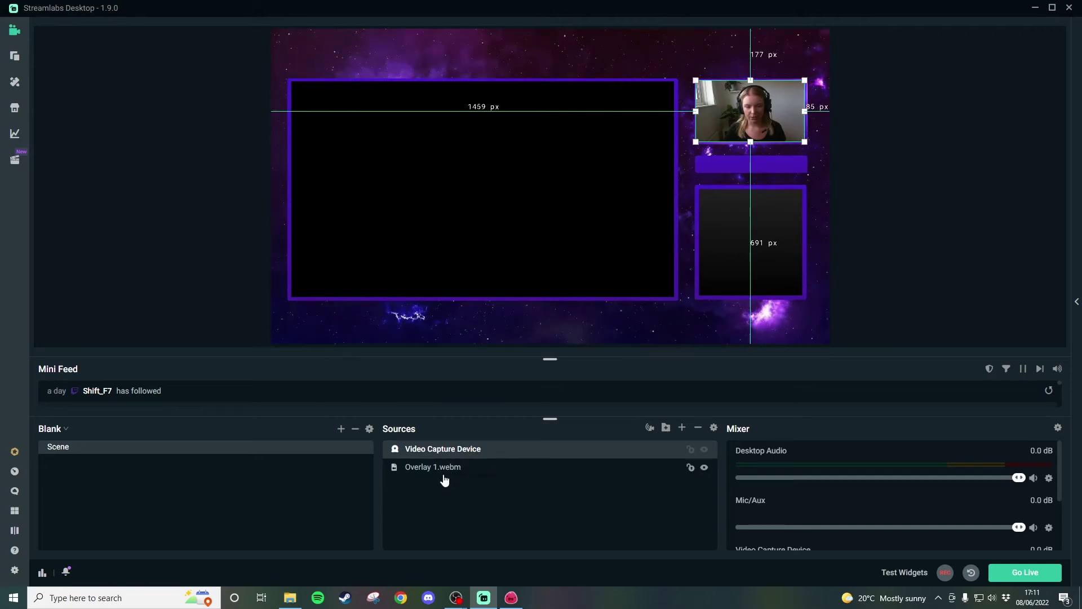
{"action": "left_click", "coordinate": [885, 285]}
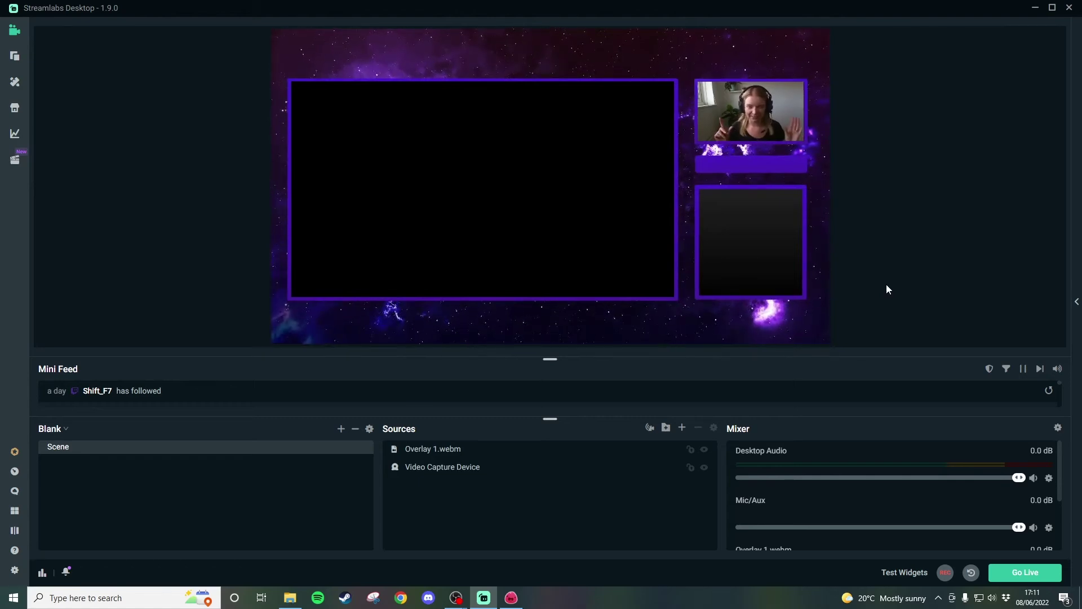
{"action": "left_click", "coordinate": [835, 296]}
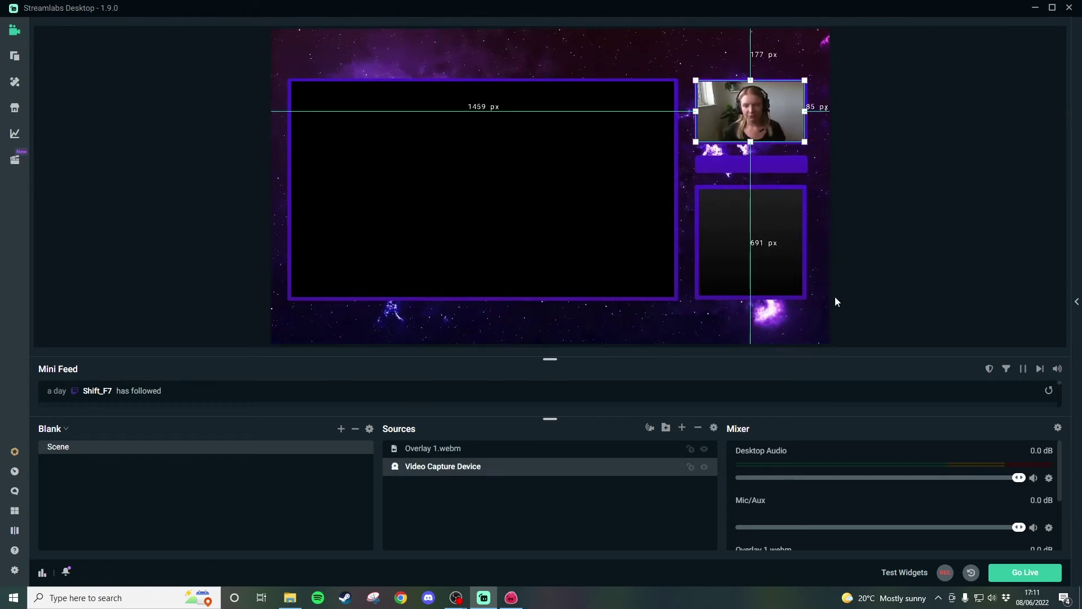
{"action": "left_click", "coordinate": [840, 316]}
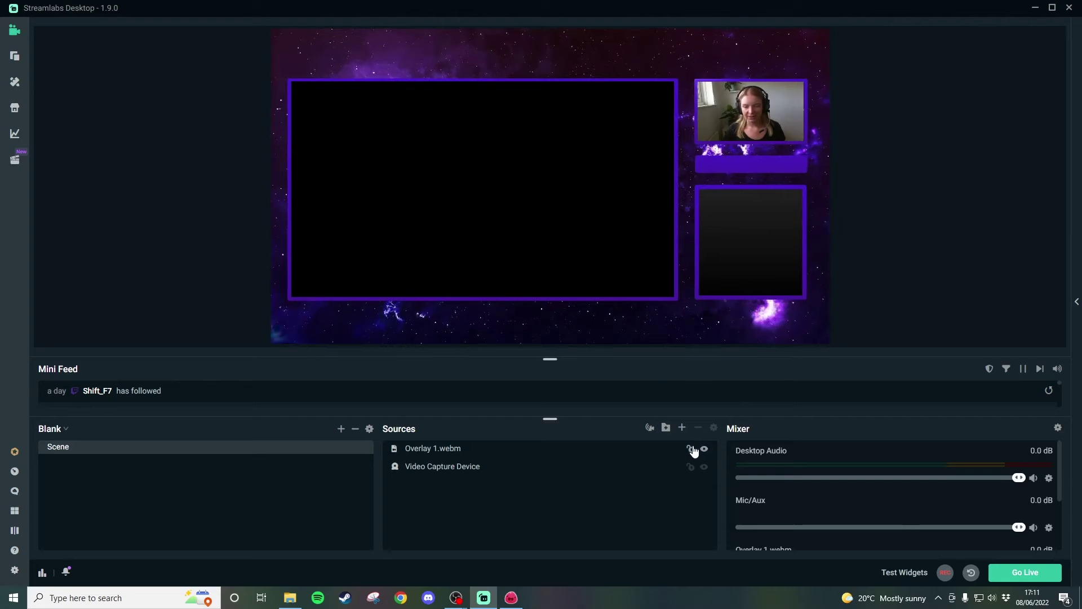
{"action": "left_click", "coordinate": [691, 466]}
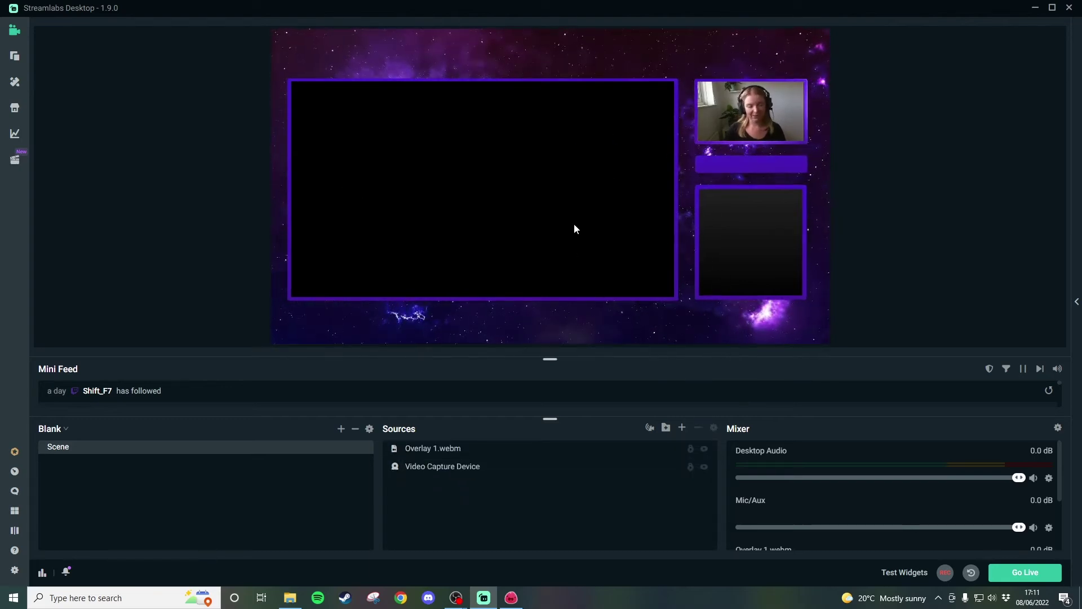
- Add a Game Capture source with its default name, showing the Slime Rancher title screen
{"action": "left_click", "coordinate": [682, 427]}
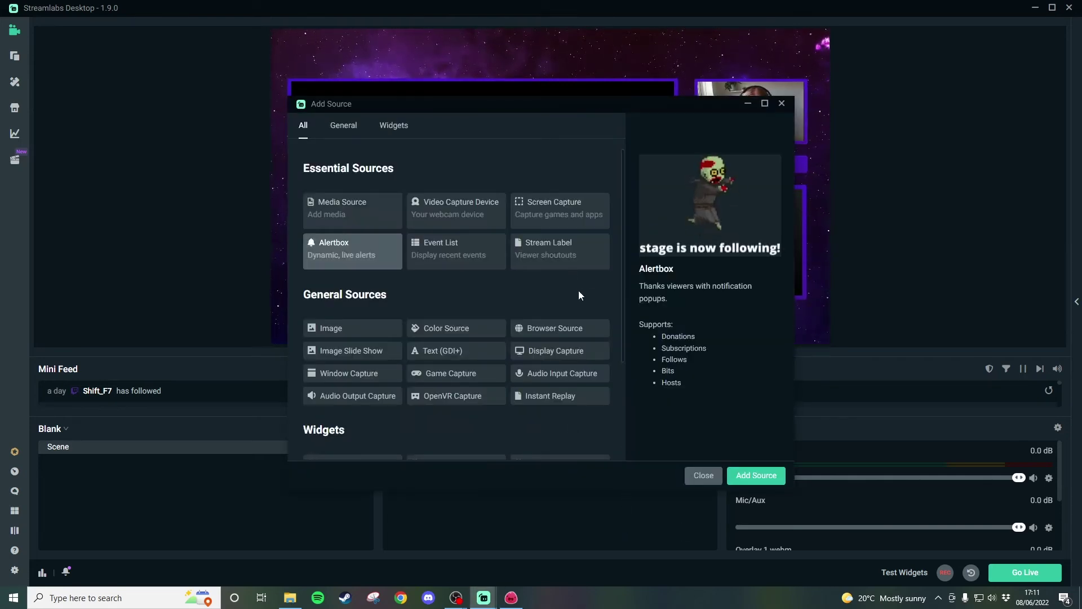
{"action": "left_click", "coordinate": [485, 373]}
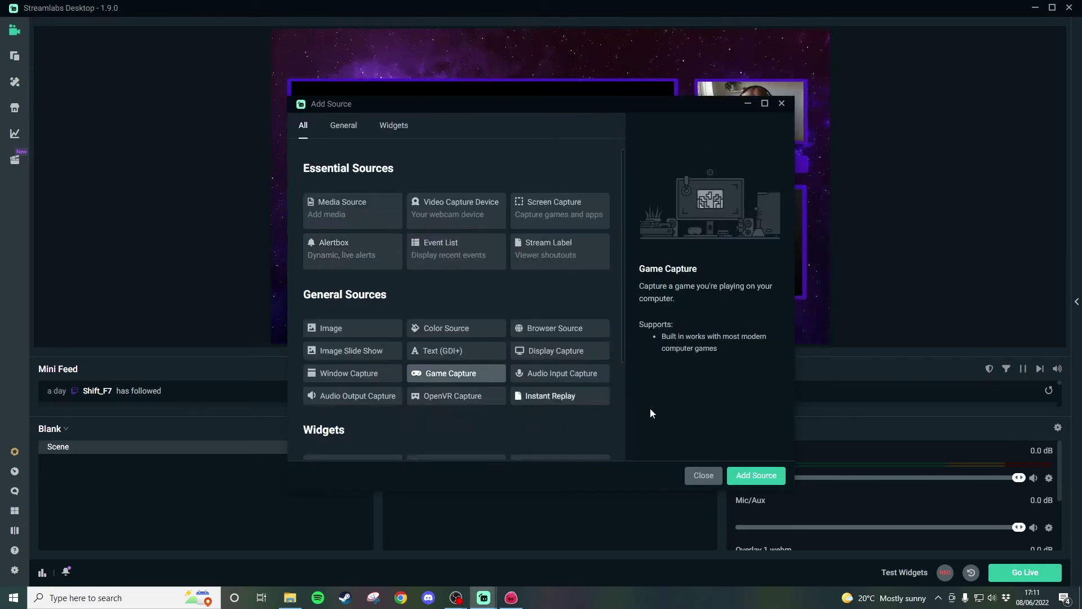
{"action": "left_click", "coordinate": [756, 475]}
{"action": "left_click", "coordinate": [675, 368]}
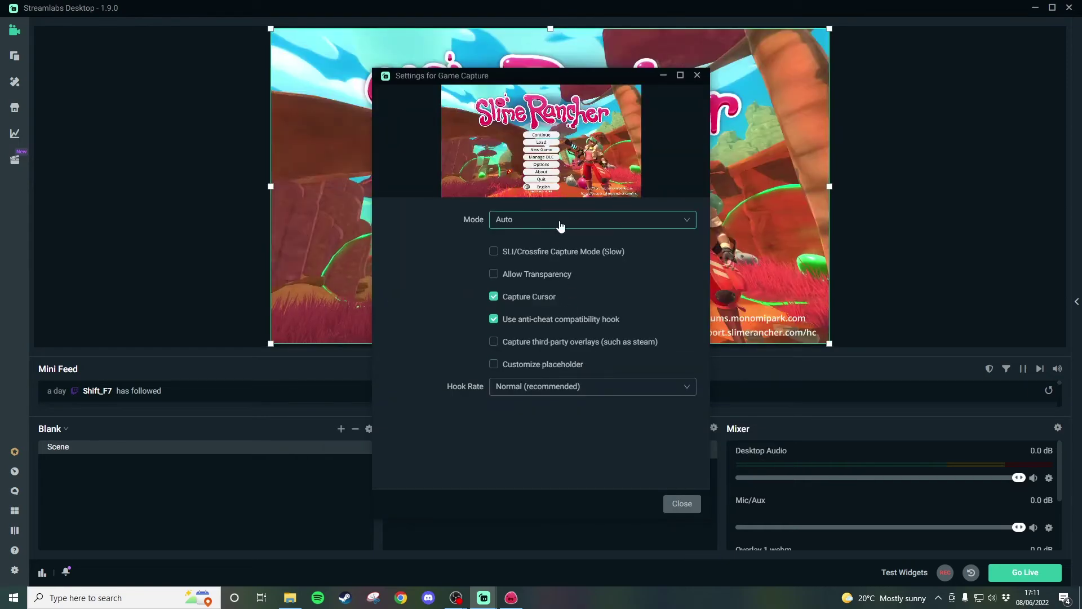
{"action": "left_click", "coordinate": [680, 506]}
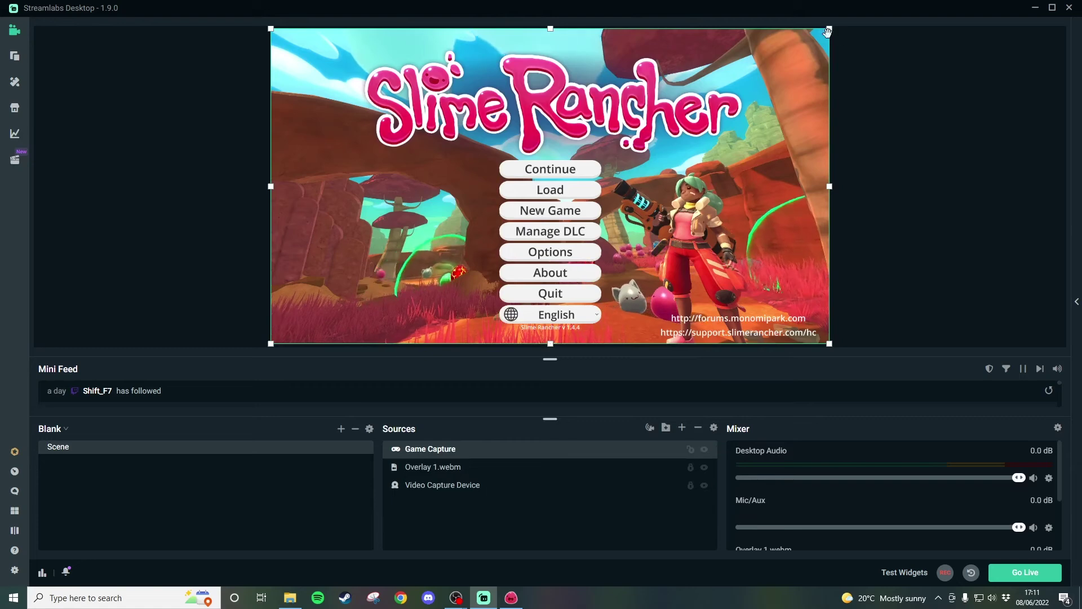
- Fit the Slime Rancher capture into the large left frame, beneath the overlay and webcam
{"action": "left_click_drag", "start_coordinate": [830, 28], "coordinate": [669, 145]}
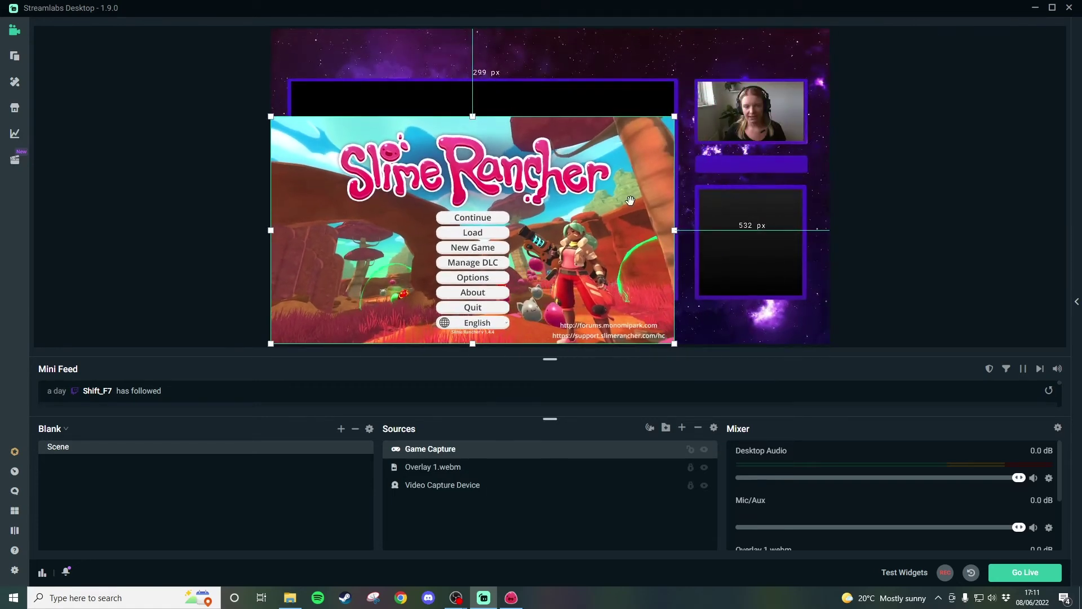
{"action": "left_click_drag", "start_coordinate": [633, 200], "coordinate": [636, 164]}
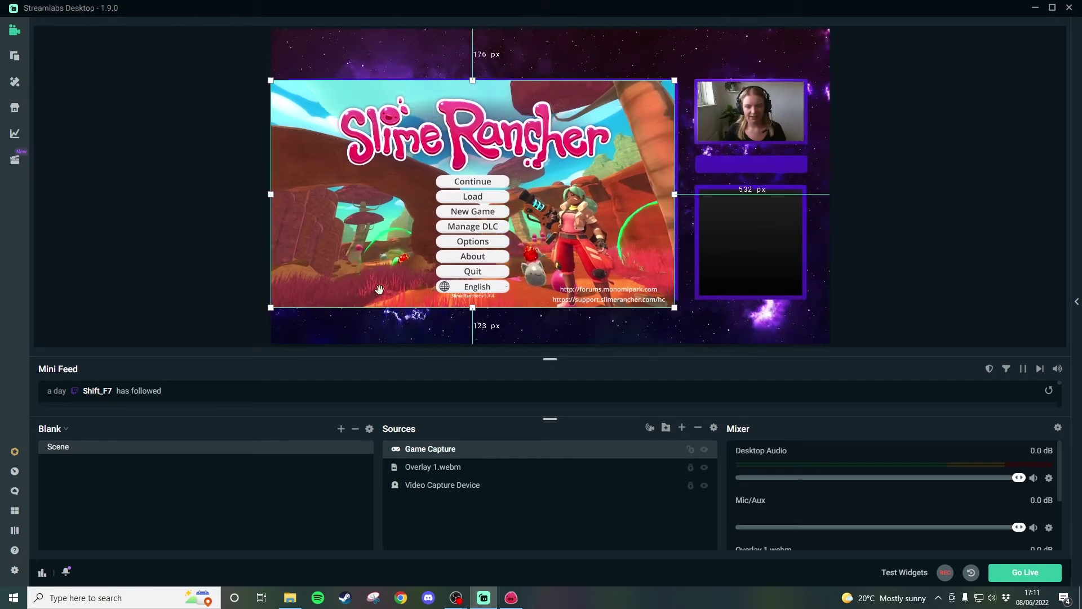
{"action": "left_click_drag", "start_coordinate": [271, 306], "coordinate": [297, 300]}
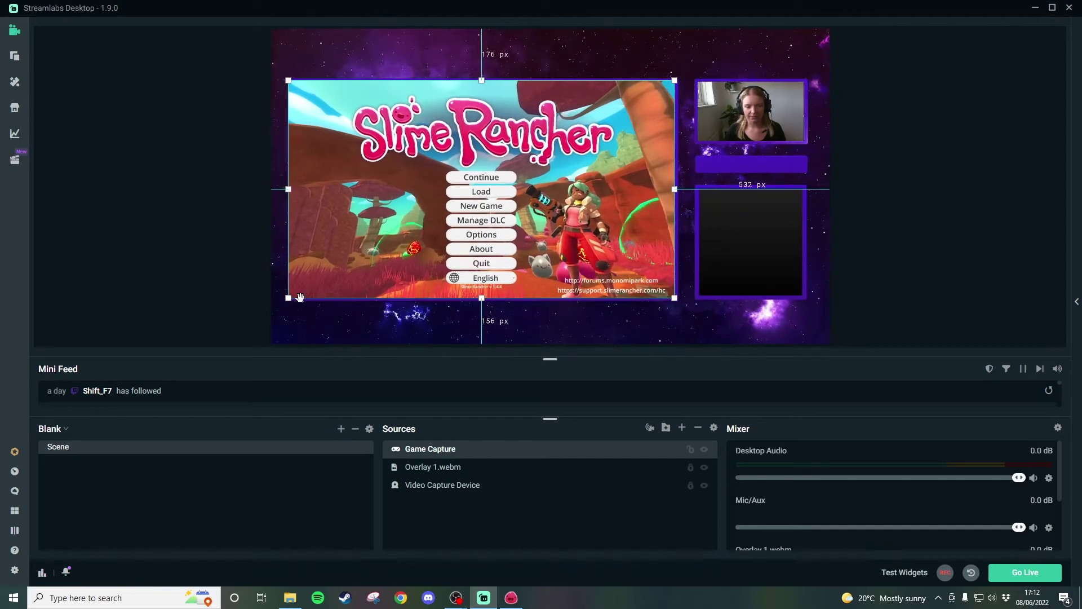
{"action": "left_click", "coordinate": [678, 273]}
{"action": "left_click", "coordinate": [672, 294]}
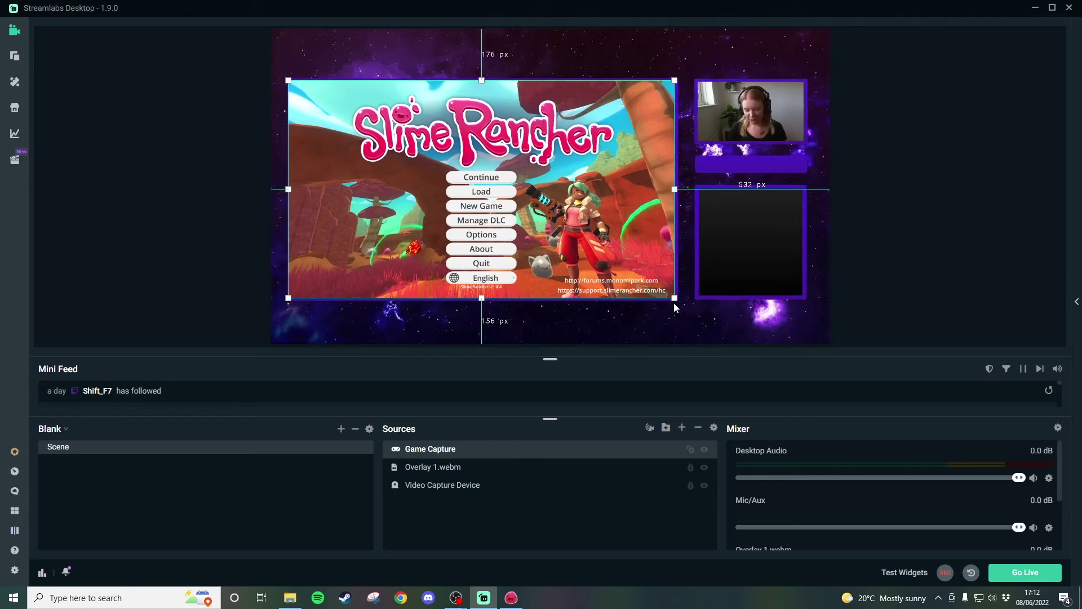
{"action": "key", "text": "Right"}
{"action": "key", "text": "Right"}
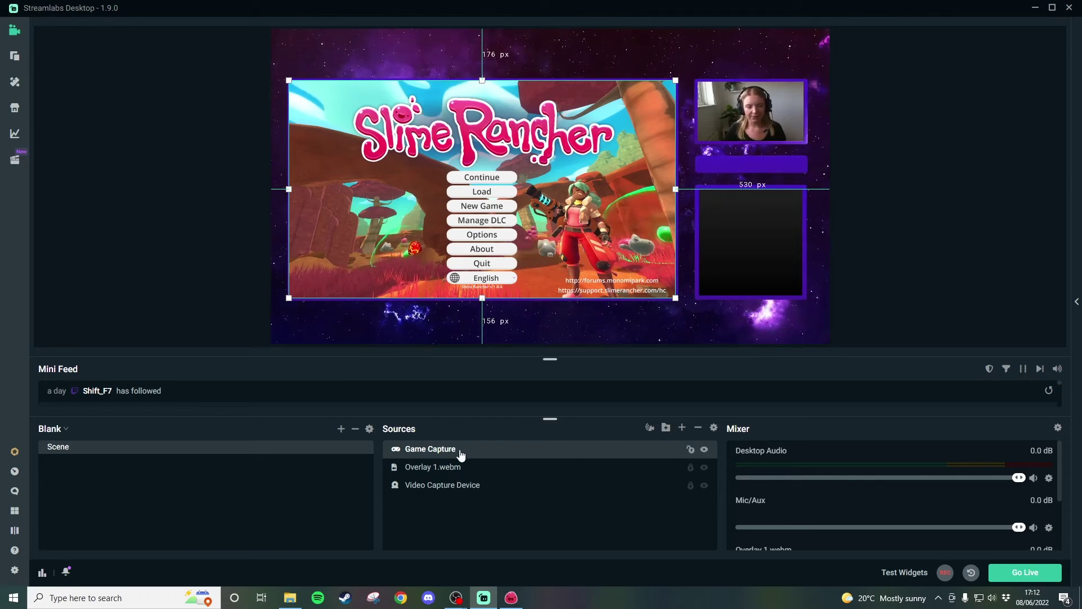
{"action": "left_click_drag", "start_coordinate": [474, 454], "coordinate": [459, 498]}
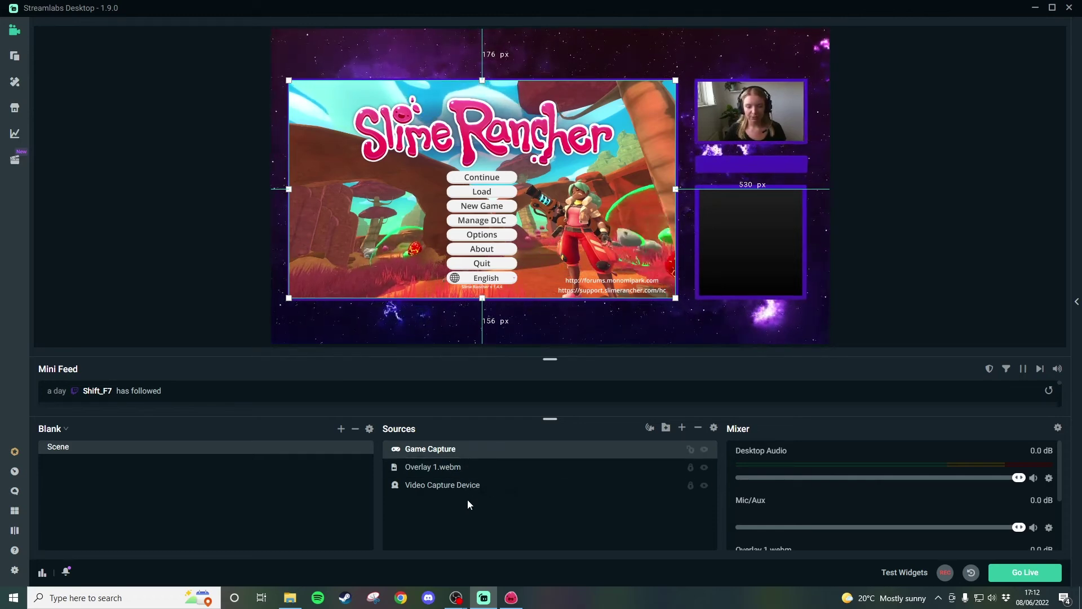
{"action": "left_click", "coordinate": [851, 313]}
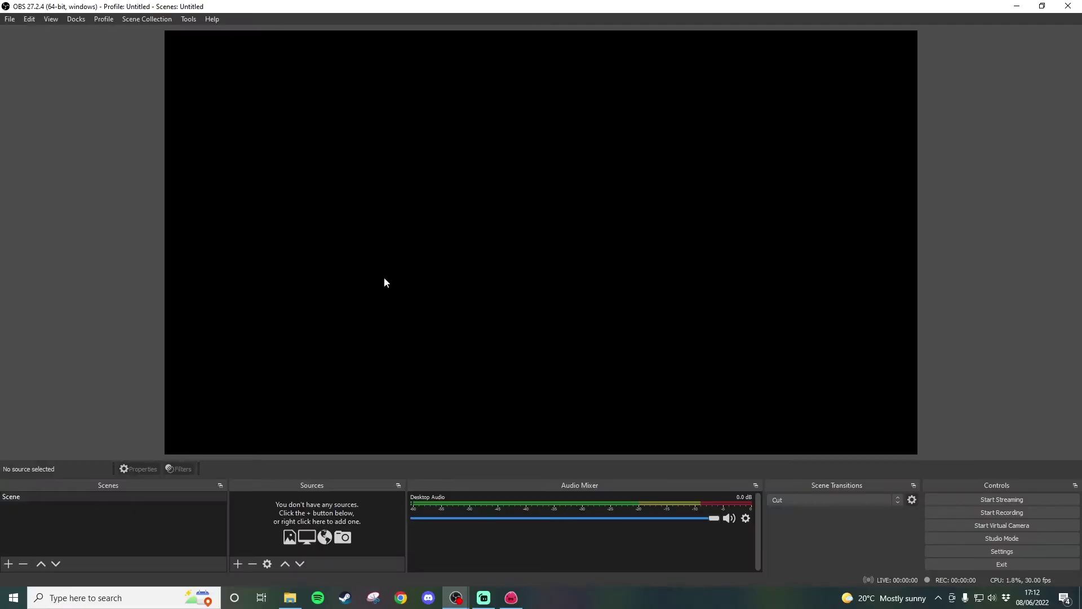
- Drop Overlay 1.webm into the OBS scene and confirm Loop is ticked in its properties
{"action": "left_click", "coordinate": [290, 598]}
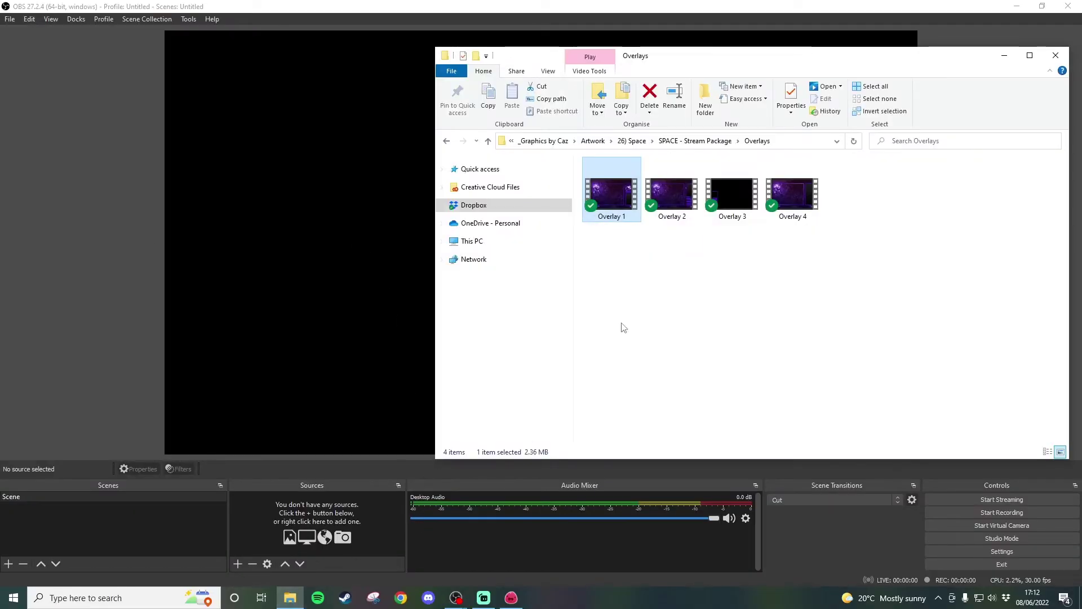
{"action": "mouse_move", "coordinate": [610, 194]}
{"action": "left_mouse_down"}
{"action": "mouse_move", "coordinate": [408, 339]}
{"action": "mouse_move", "coordinate": [340, 300]}
{"action": "left_mouse_up"}
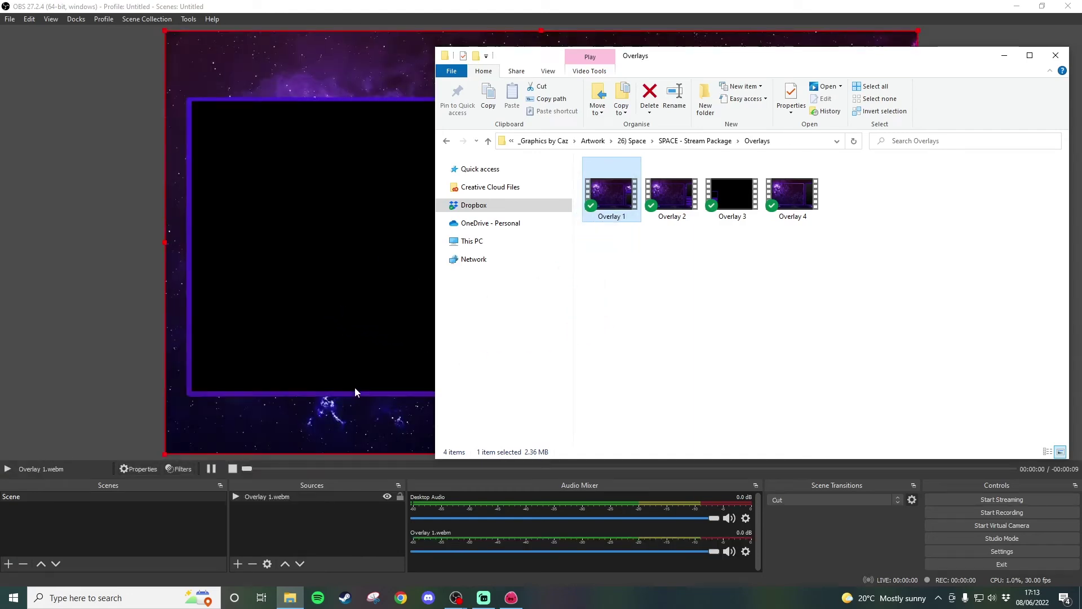
{"action": "left_click", "coordinate": [122, 273]}
{"action": "left_click", "coordinate": [628, 298]}
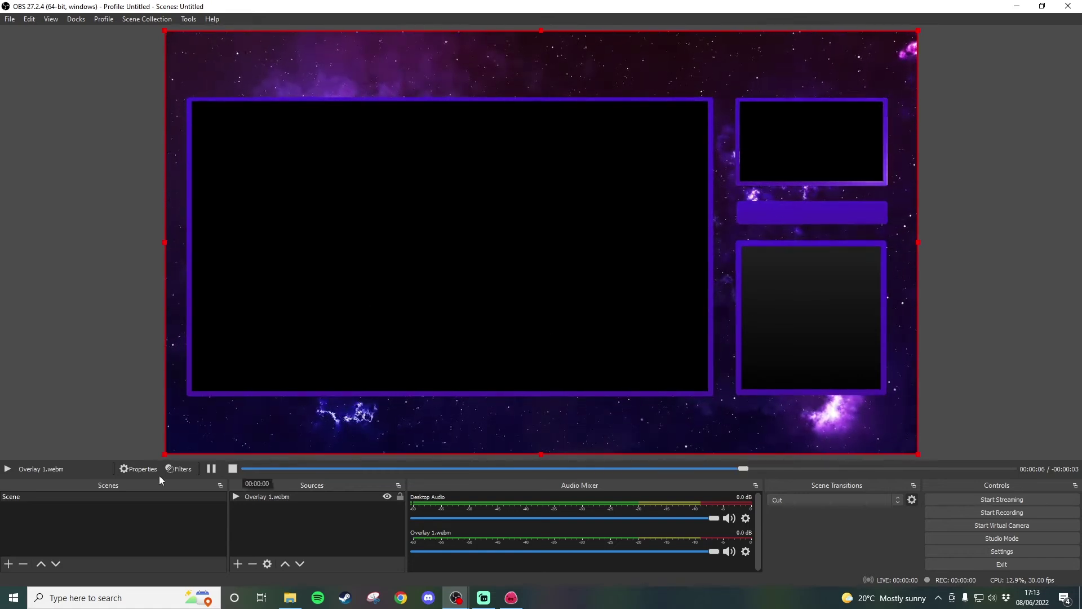
{"action": "left_click", "coordinate": [138, 469]}
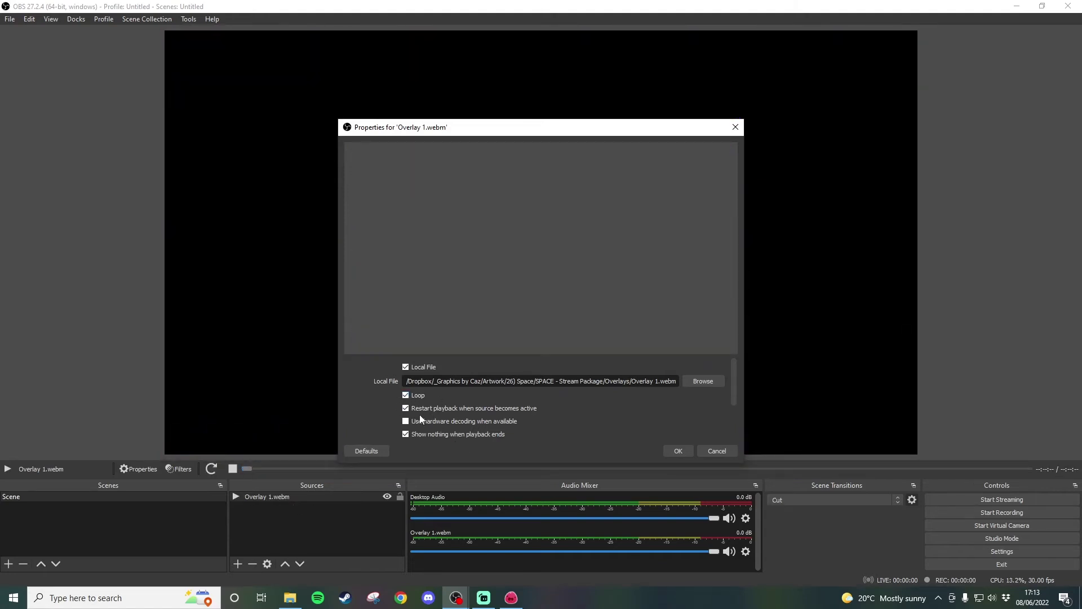
{"action": "left_click", "coordinate": [667, 450]}
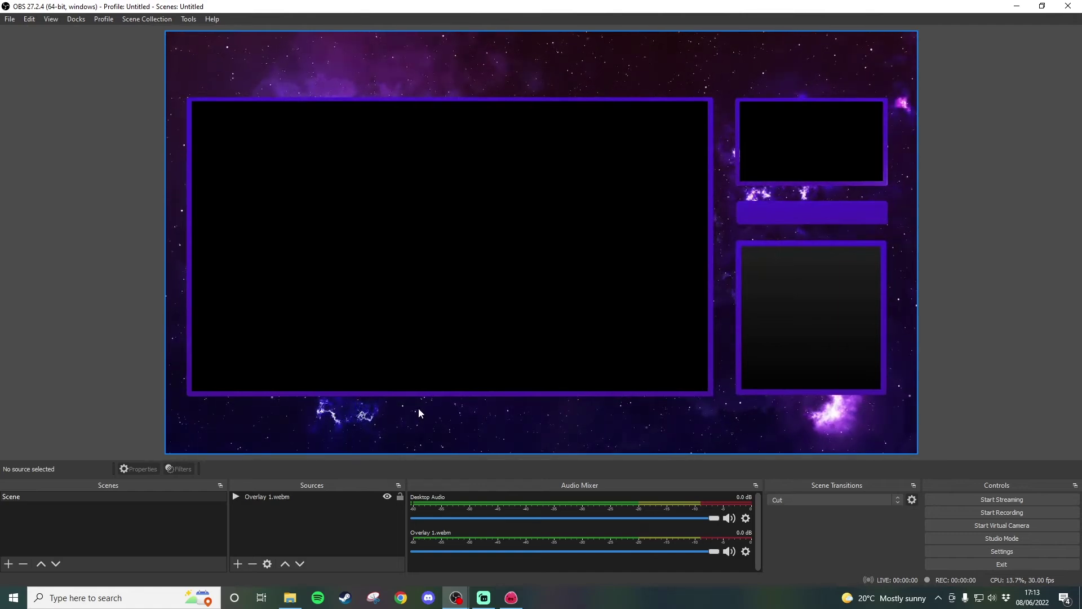
- Add a Video Capture Device webcam with a custom 1280x720 resolution
{"action": "left_click", "coordinate": [239, 560]}
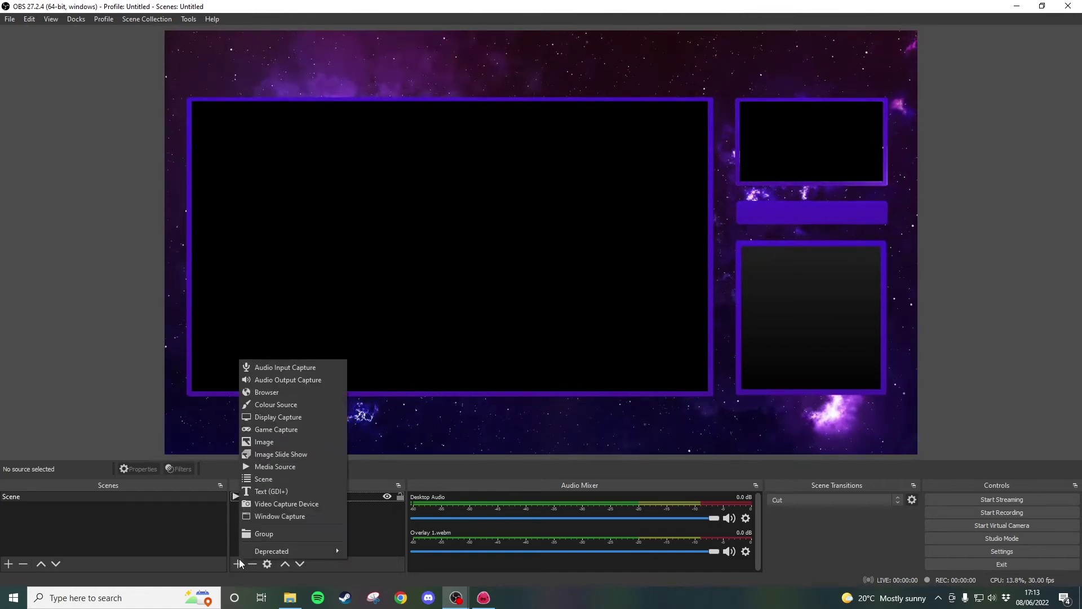
{"action": "left_click", "coordinate": [320, 504]}
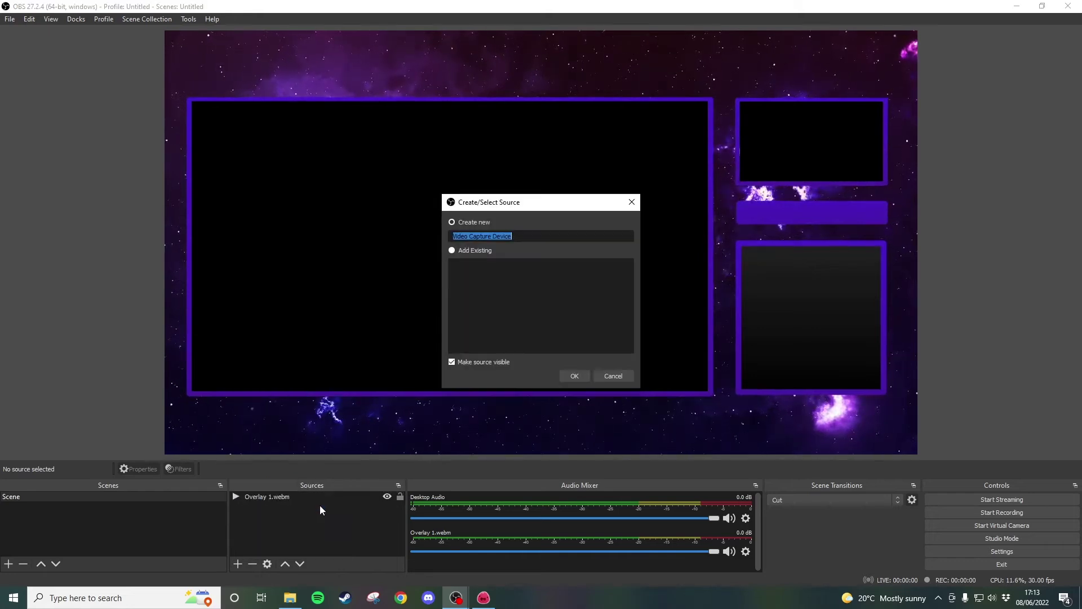
{"action": "left_click", "coordinate": [574, 376]}
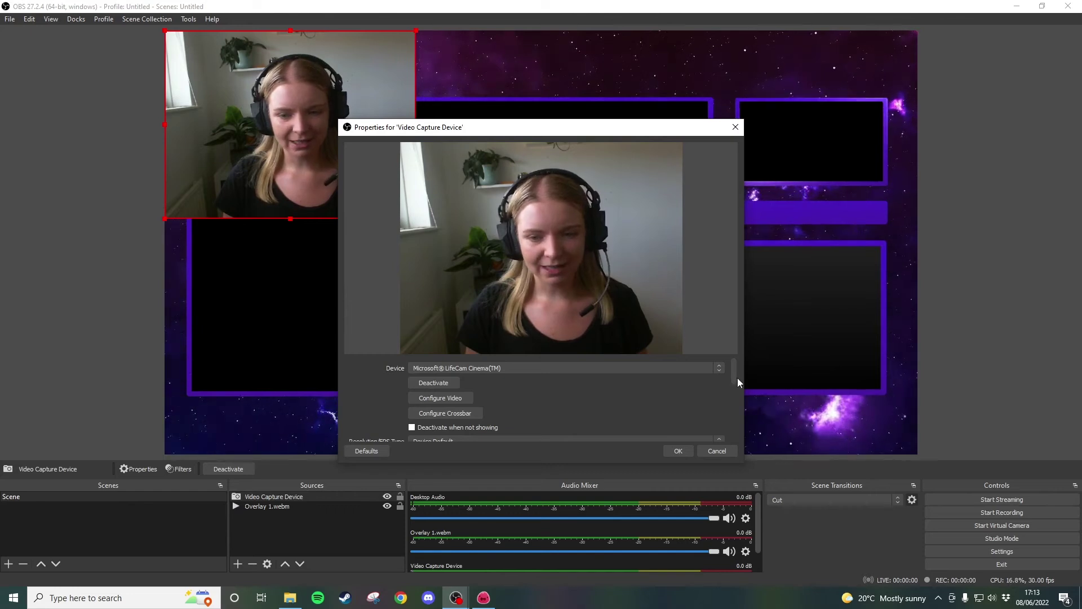
{"action": "left_click_drag", "start_coordinate": [734, 380], "coordinate": [734, 389]}
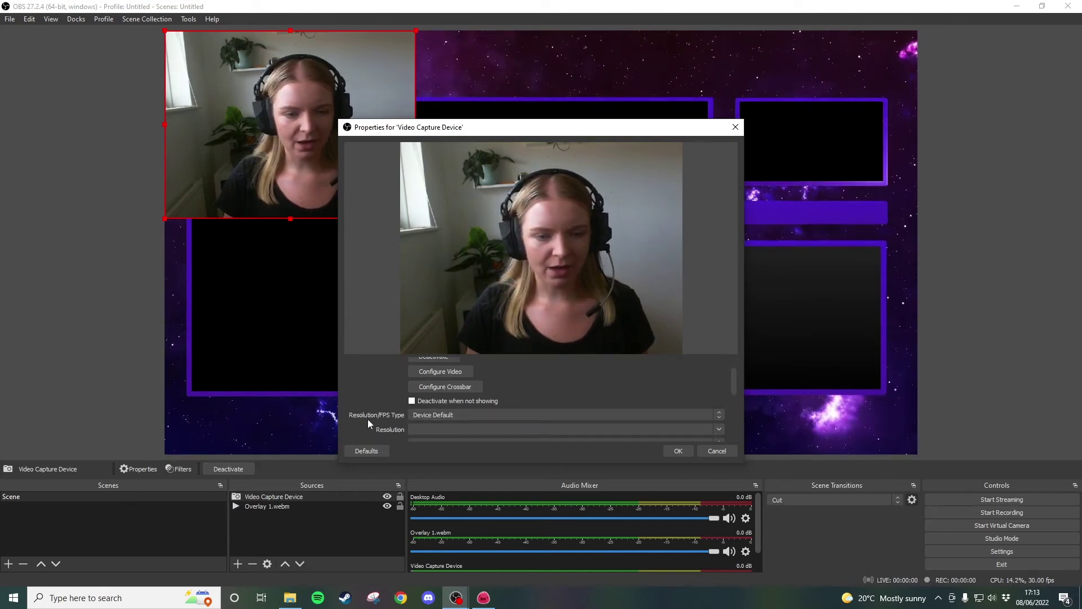
{"action": "left_click", "coordinate": [426, 414]}
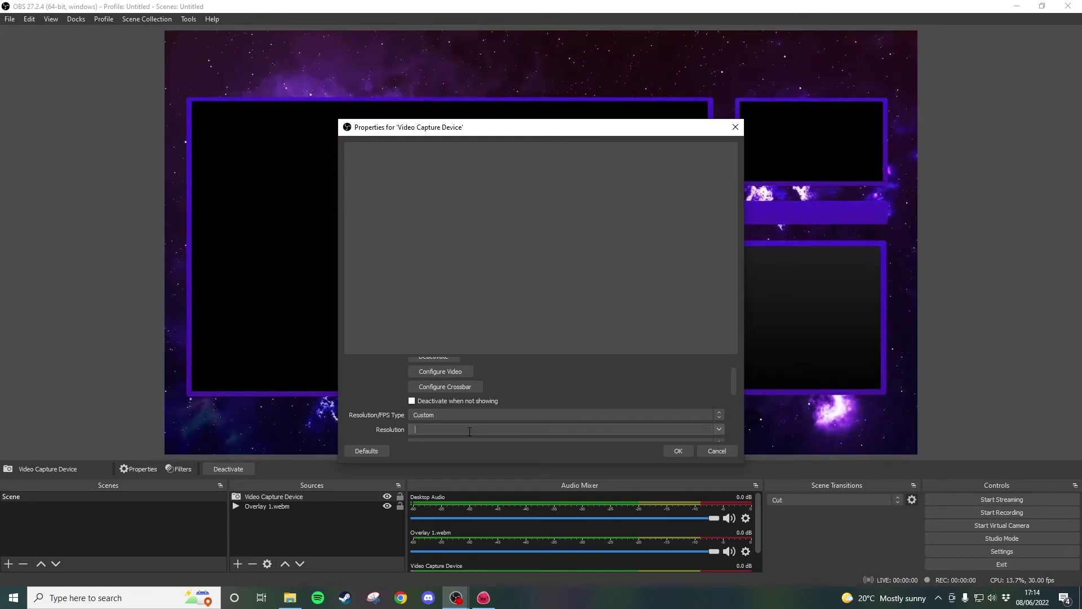
{"action": "left_click", "coordinate": [719, 429]}
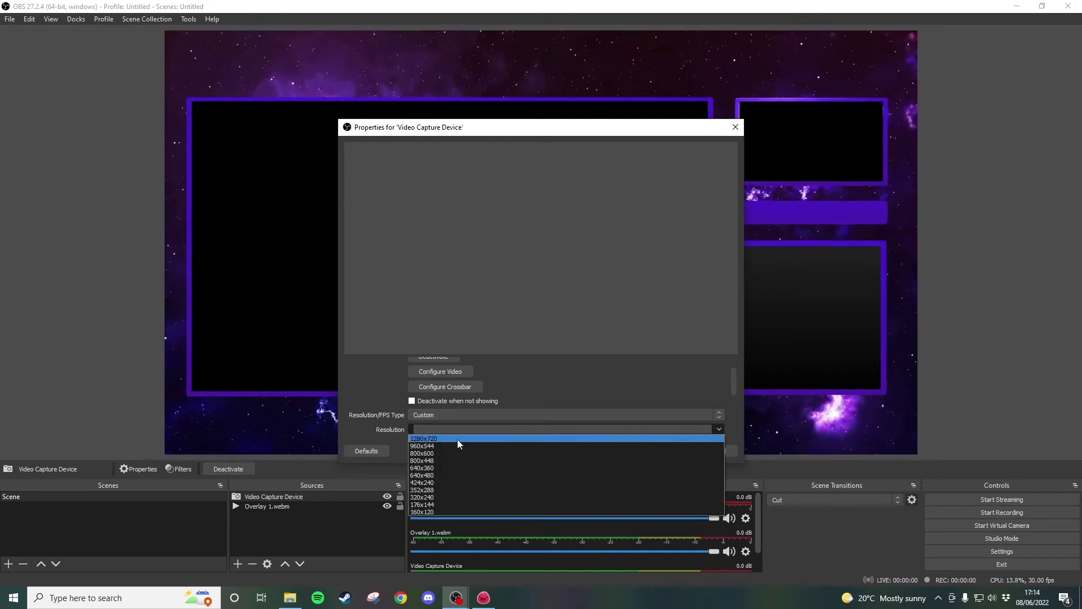
{"action": "left_click", "coordinate": [457, 439]}
{"action": "left_click", "coordinate": [671, 448]}
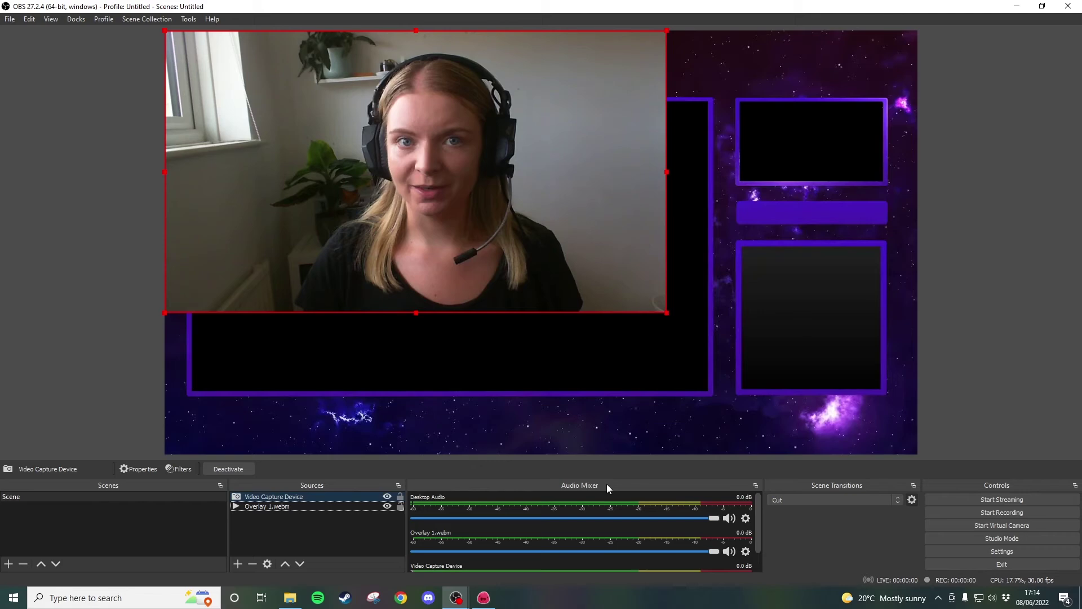
- Resize the webcam into the top-right camera frame and layer it below Overlay 1.webm
{"action": "mouse_move", "coordinate": [435, 195]}
{"action": "left_mouse_down"}
{"action": "mouse_move", "coordinate": [497, 266]}
{"action": "mouse_move", "coordinate": [602, 275]}
{"action": "left_mouse_up"}
{"action": "left_click_drag", "start_coordinate": [832, 388], "coordinate": [888, 399]}
{"action": "mouse_move", "coordinate": [672, 259]}
{"action": "left_mouse_down"}
{"action": "mouse_move", "coordinate": [641, 259]}
{"action": "mouse_move", "coordinate": [683, 254]}
{"action": "left_mouse_up"}
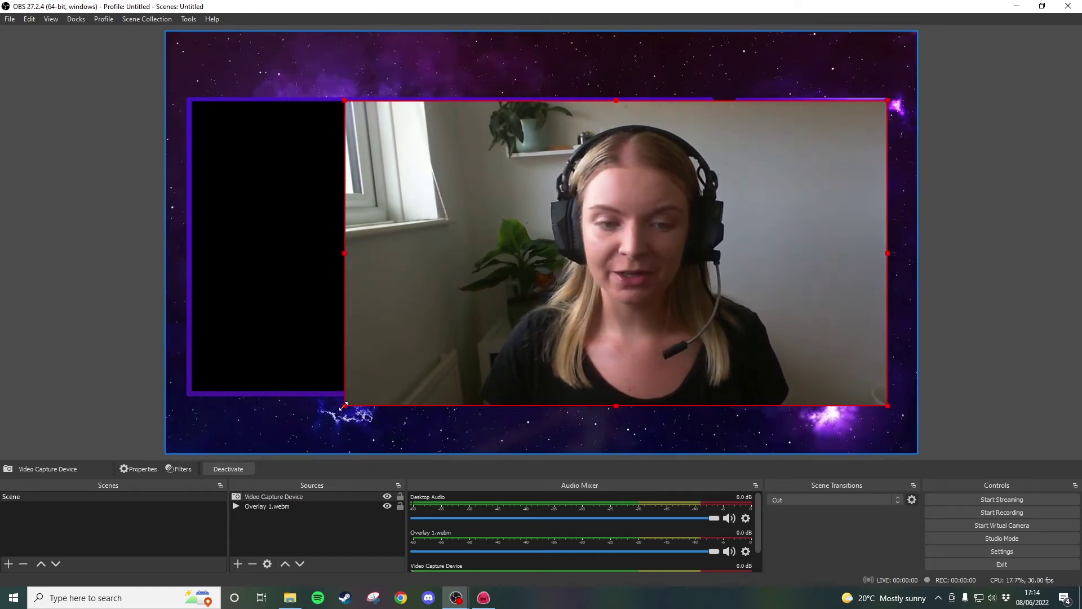
{"action": "left_click_drag", "start_coordinate": [344, 406], "coordinate": [741, 176]}
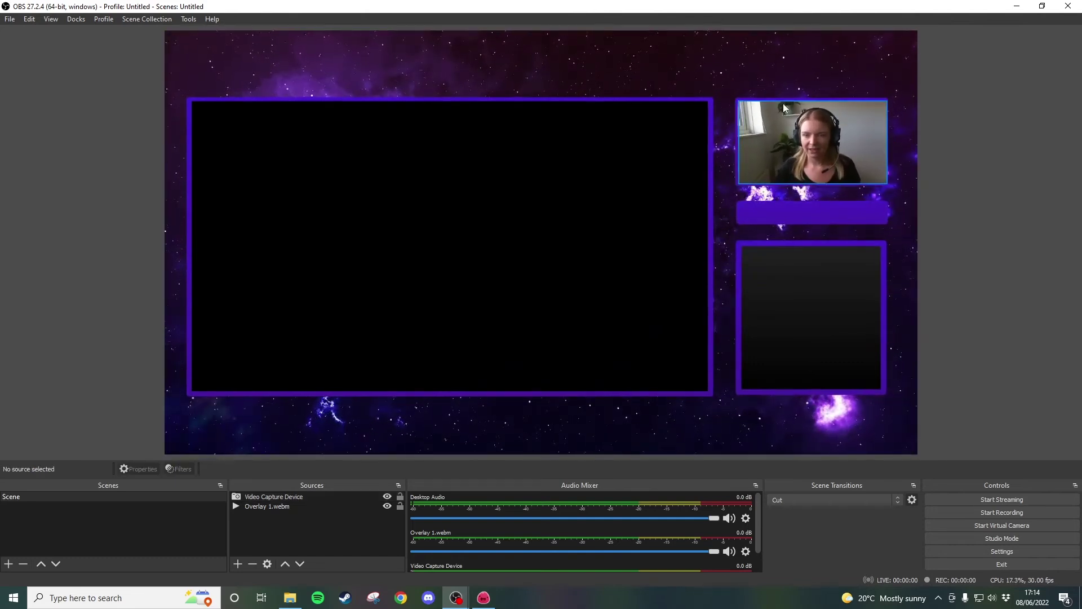
{"action": "left_click", "coordinate": [301, 505]}
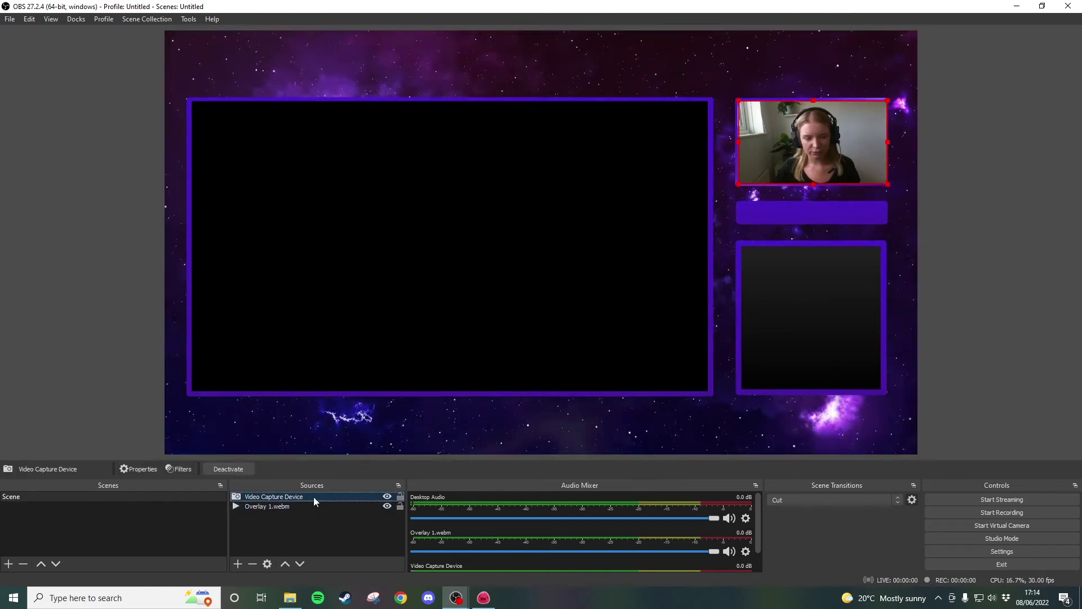
{"action": "left_click_drag", "start_coordinate": [289, 497], "coordinate": [287, 515]}
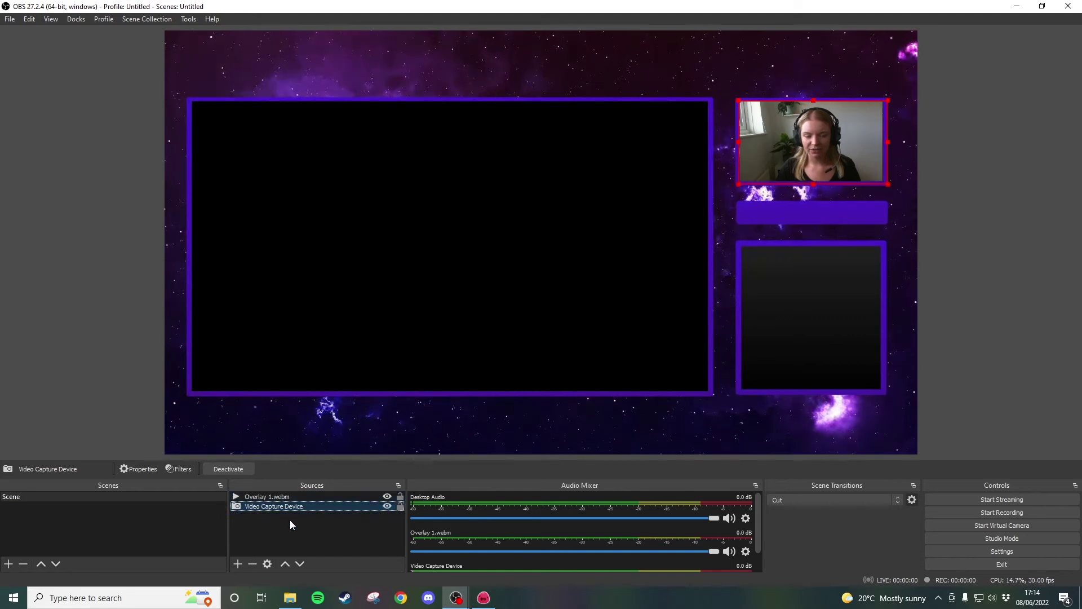
{"action": "left_click", "coordinate": [915, 343]}
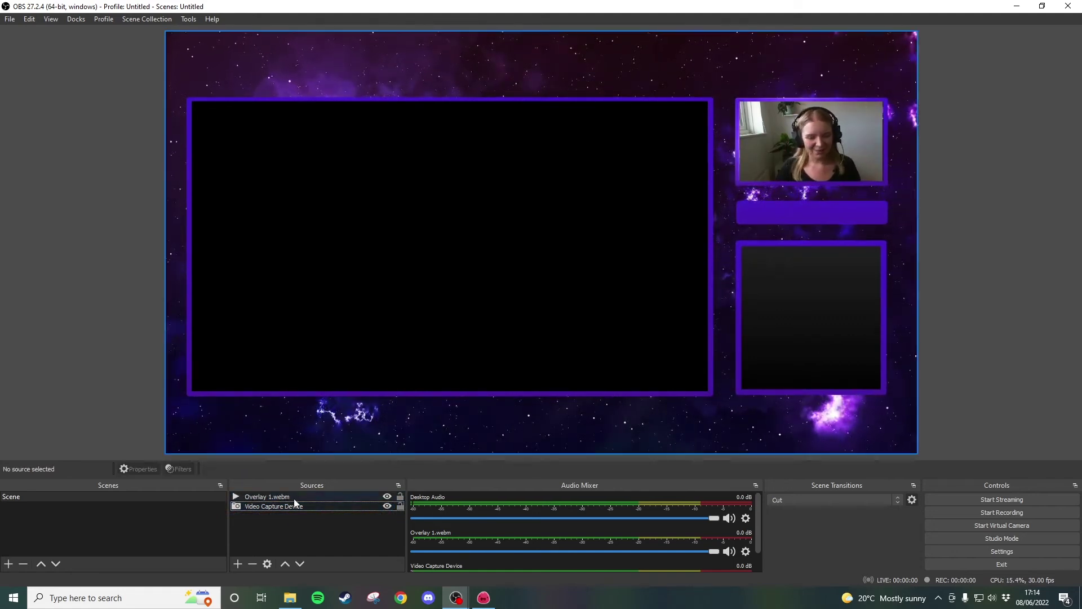
- Add a Game Capture source in specific-window mode capturing the SlimeRancher.exe window
{"action": "left_click", "coordinate": [238, 564]}
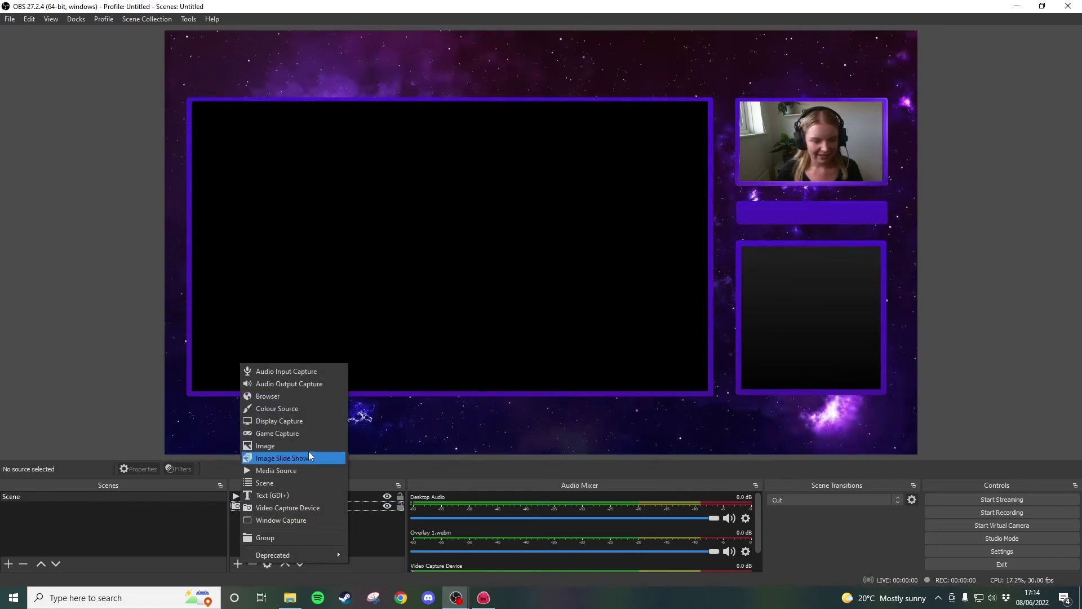
{"action": "left_click", "coordinate": [287, 433]}
{"action": "left_click", "coordinate": [574, 376]}
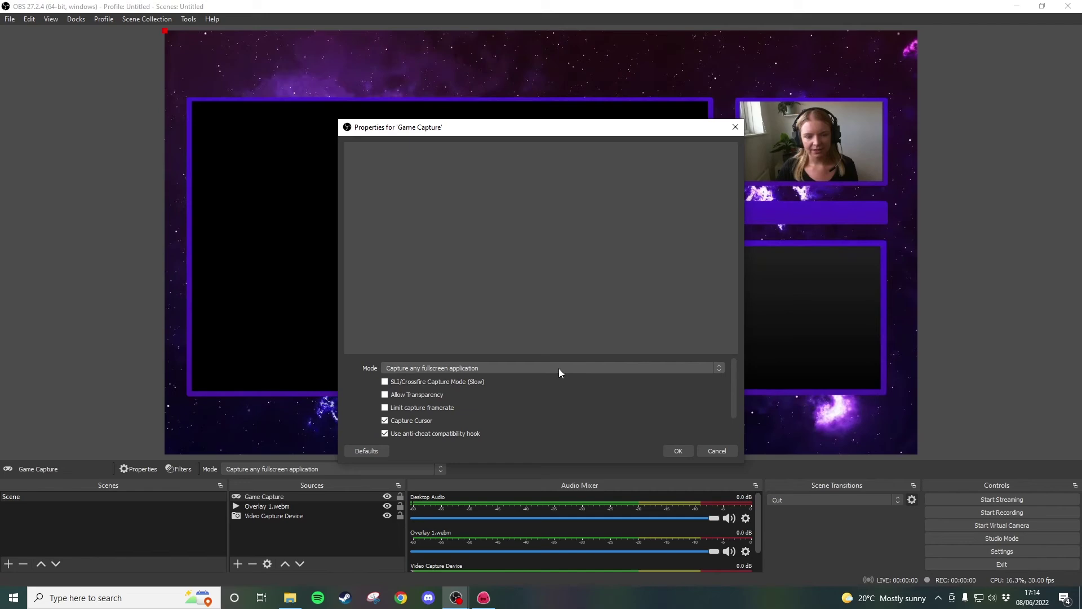
{"action": "left_click", "coordinate": [565, 367]}
{"action": "left_click", "coordinate": [540, 379]}
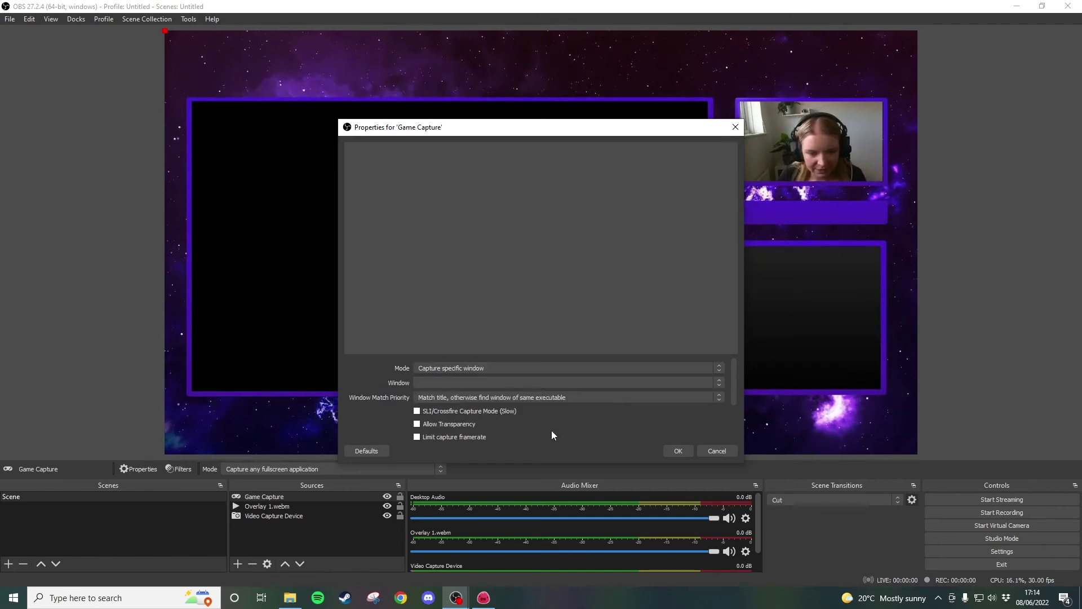
{"action": "left_click", "coordinate": [705, 384]}
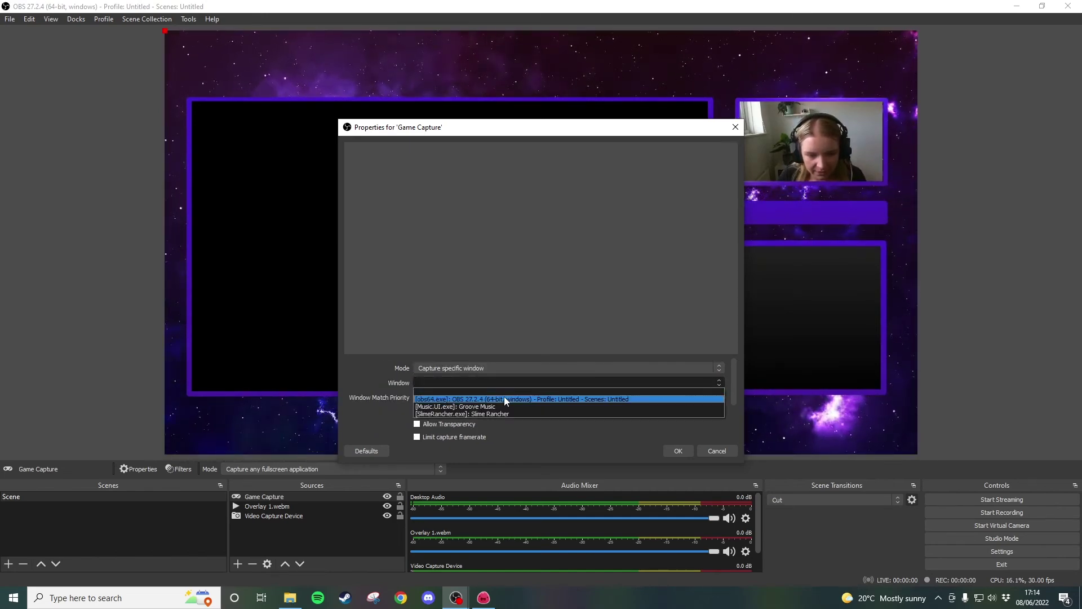
{"action": "left_click", "coordinate": [506, 413]}
{"action": "left_click", "coordinate": [681, 451]}
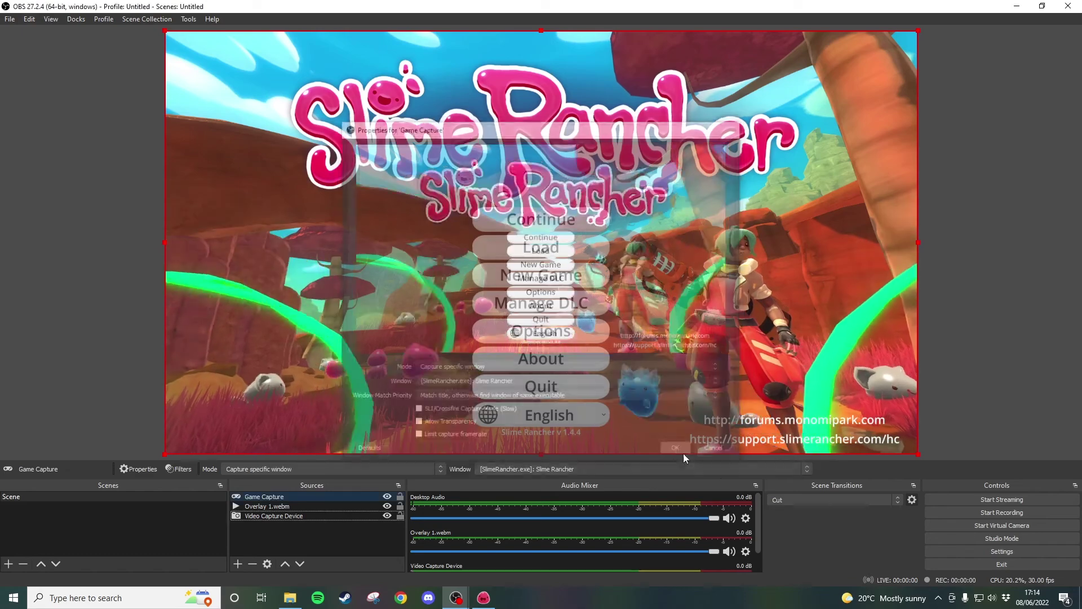
- Shrink Game Capture into the big left frame and move it to the bottom of Sources
{"action": "left_click_drag", "start_coordinate": [917, 30], "coordinate": [711, 243]}
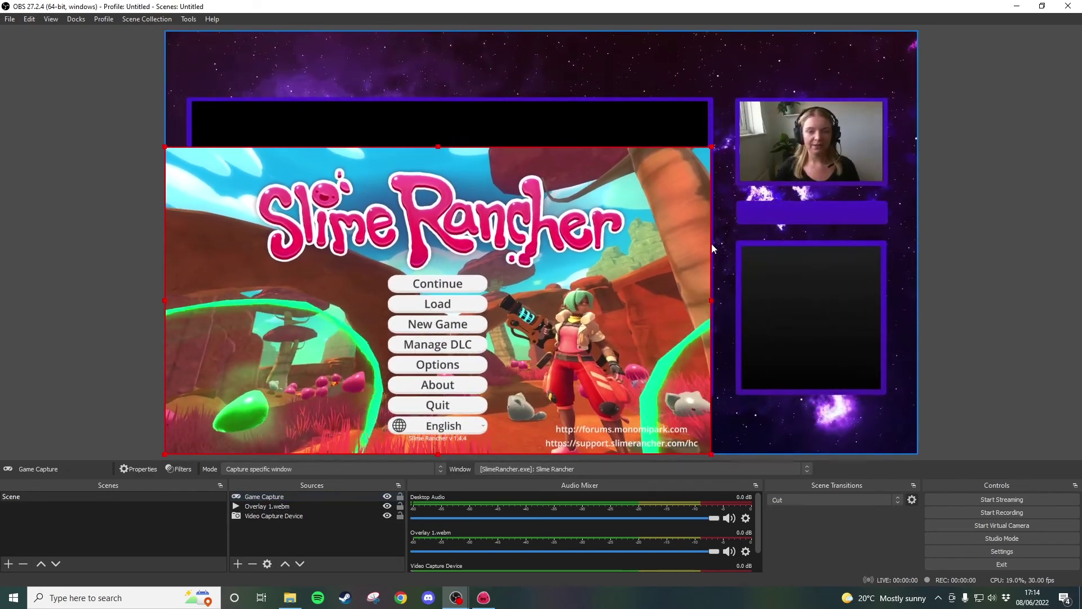
{"action": "mouse_move", "coordinate": [165, 453]}
{"action": "left_mouse_down"}
{"action": "mouse_move", "coordinate": [200, 433]}
{"action": "mouse_move", "coordinate": [191, 439]}
{"action": "left_mouse_up"}
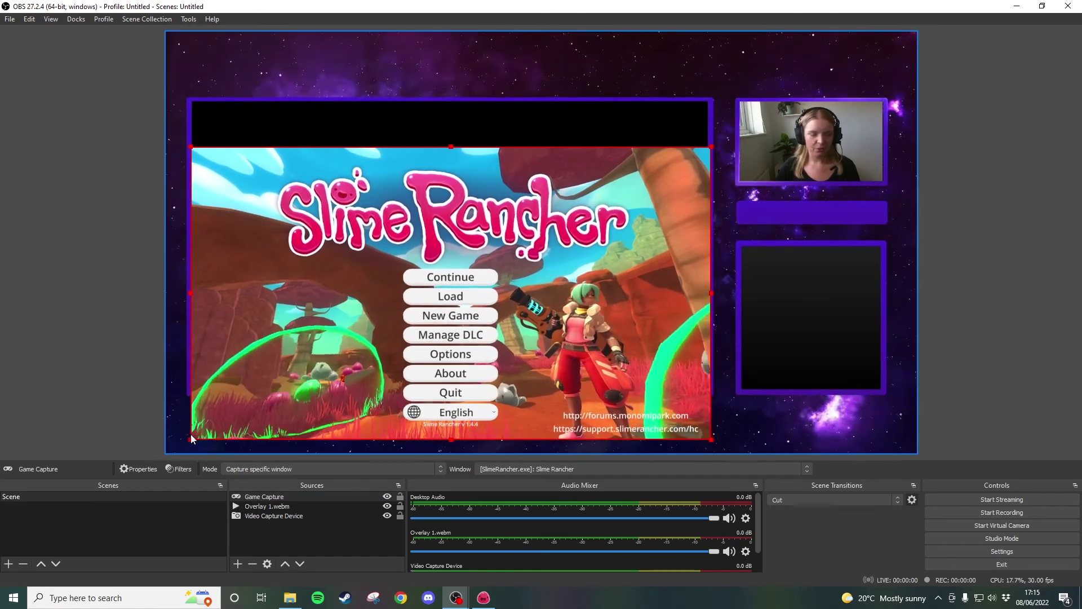
{"action": "left_click_drag", "start_coordinate": [505, 336], "coordinate": [505, 289]}
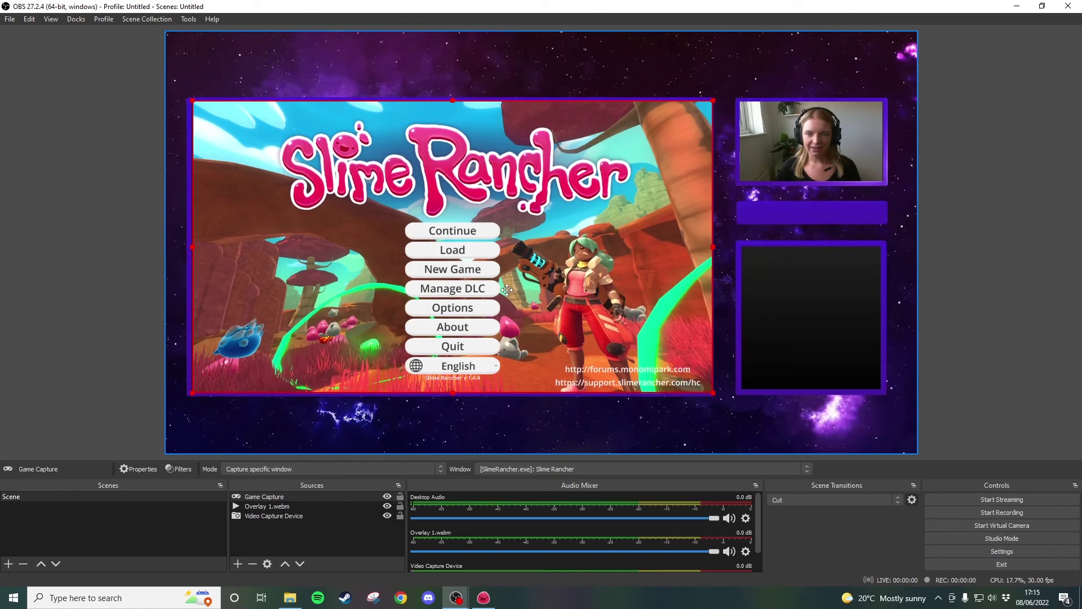
{"action": "left_click", "coordinate": [819, 438]}
{"action": "left_click_drag", "start_coordinate": [302, 500], "coordinate": [269, 518]}
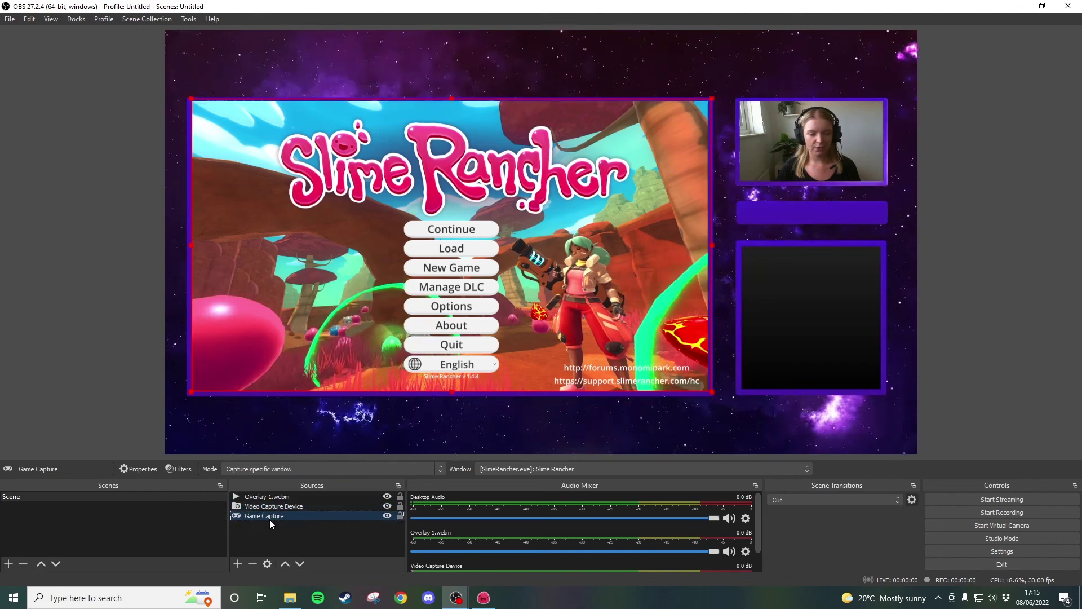
{"action": "left_click", "coordinate": [272, 532]}
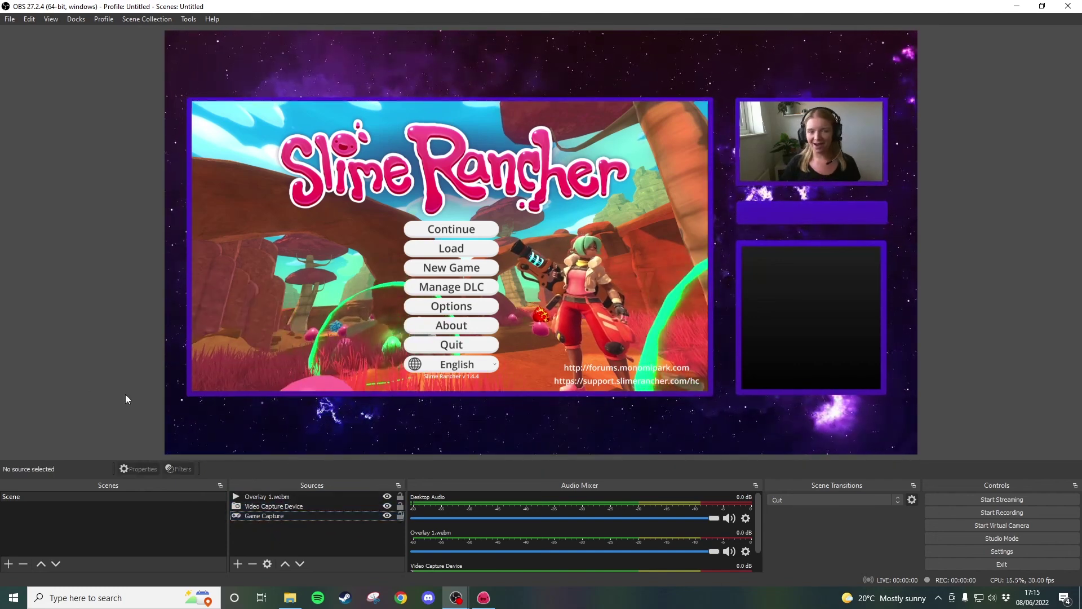